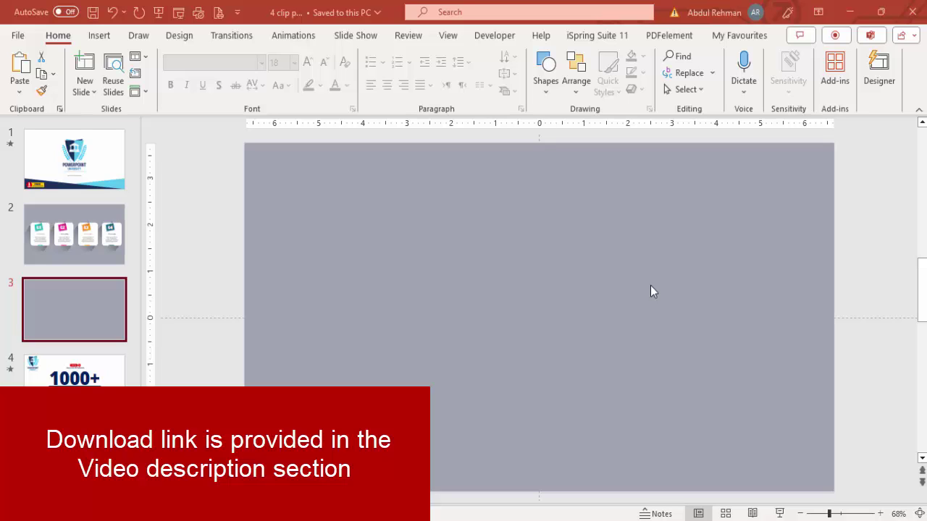
Draw a rounded rectangle centred on slide 3 and size it 2.9 by 2.7 inches
{"action": "left_click", "coordinate": [100, 35]}
{"action": "left_click", "coordinate": [286, 81]}
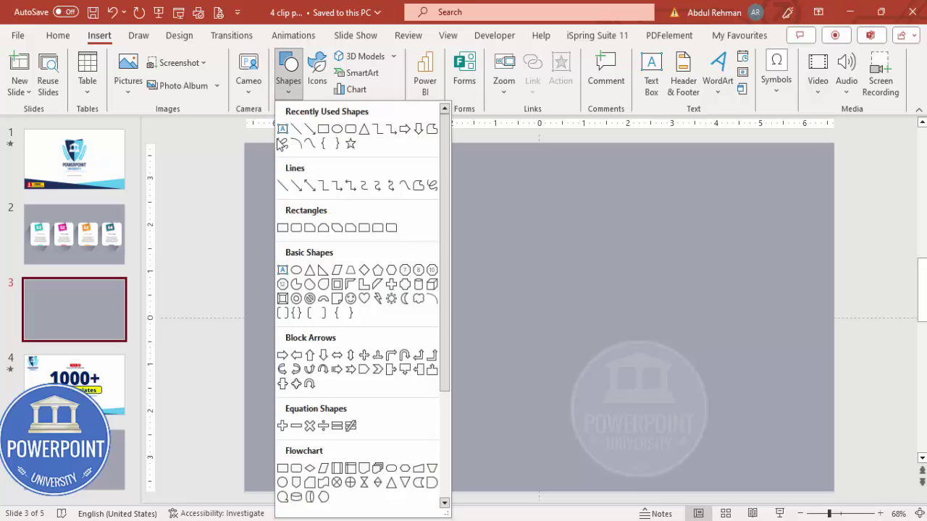
{"action": "left_click", "coordinate": [296, 228]}
{"action": "left_click_drag", "start_coordinate": [483, 262], "coordinate": [612, 415]}
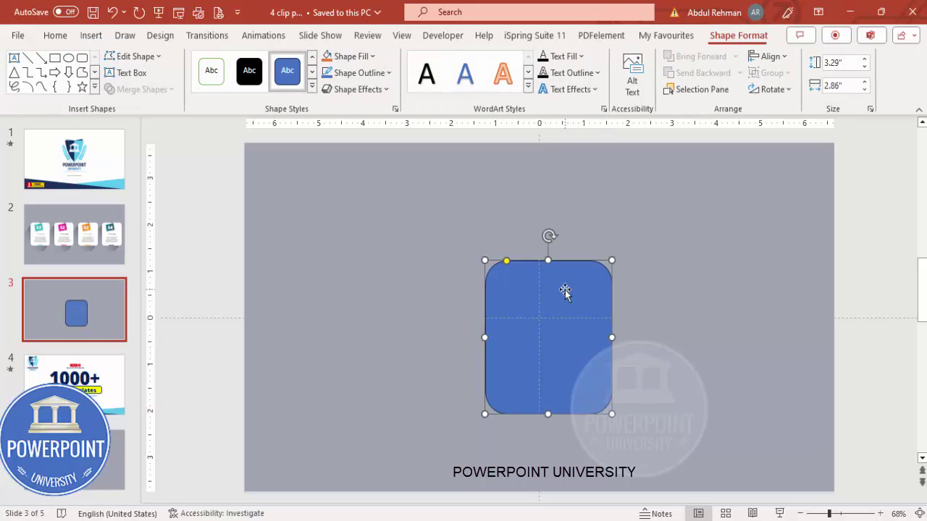
{"action": "left_click_drag", "start_coordinate": [562, 280], "coordinate": [553, 260]}
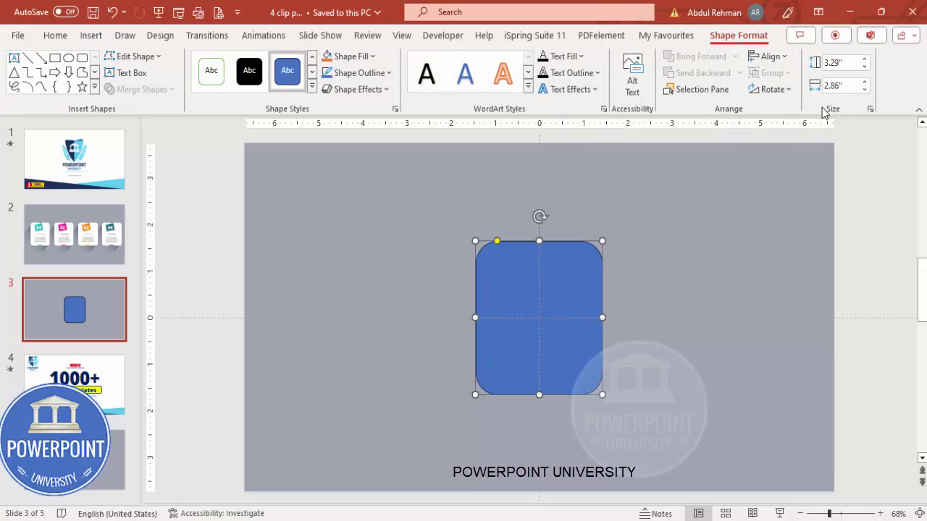
{"action": "left_click", "coordinate": [864, 67]}
{"action": "left_click", "coordinate": [864, 67]}
{"action": "left_click", "coordinate": [864, 68]}
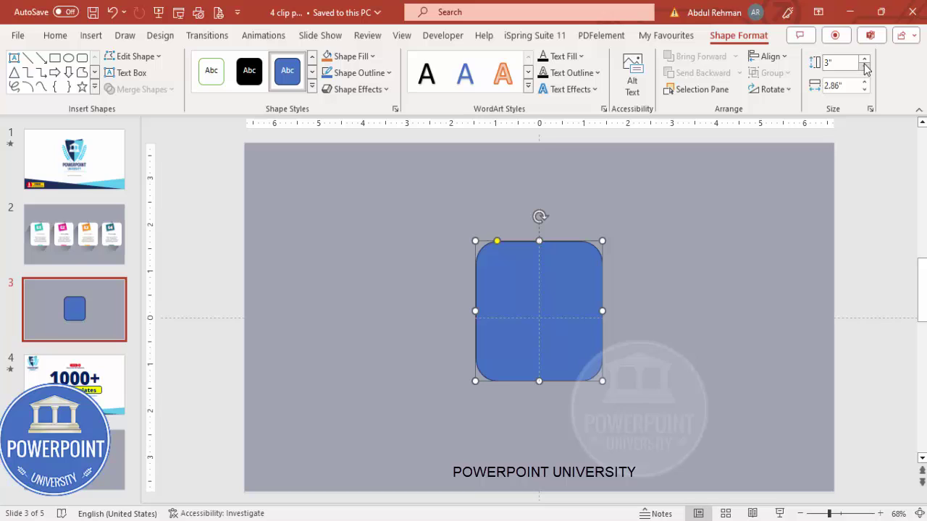
{"action": "left_click", "coordinate": [864, 67]}
{"action": "left_click", "coordinate": [865, 88]}
{"action": "left_click", "coordinate": [865, 88]}
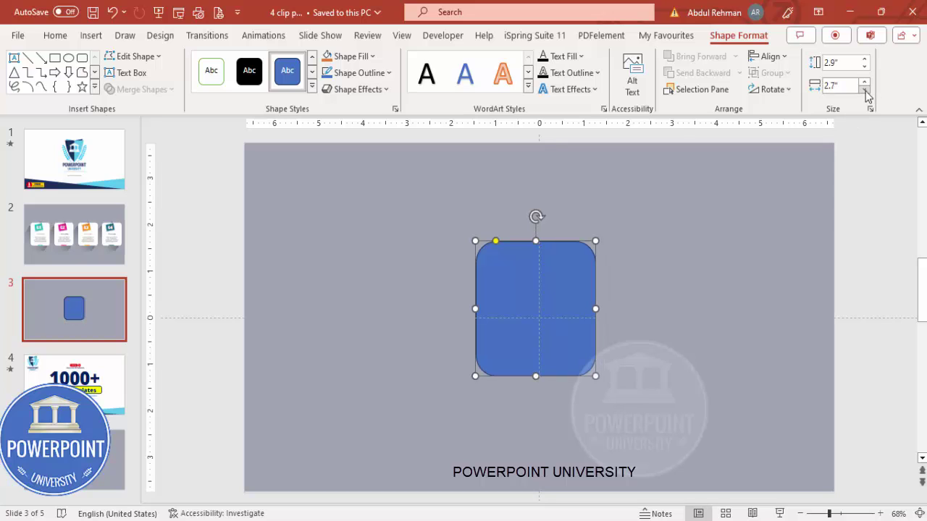
Remove the card's outline, fill it white, and adjust its corner rounding and position
{"action": "left_click", "coordinate": [383, 73]}
{"action": "left_click", "coordinate": [381, 281]}
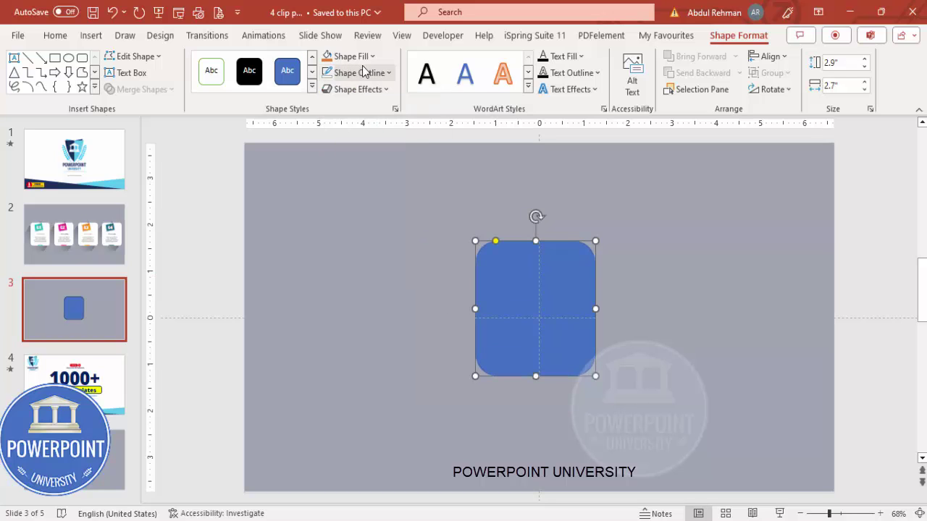
{"action": "left_click", "coordinate": [362, 56]}
{"action": "left_click", "coordinate": [327, 92]}
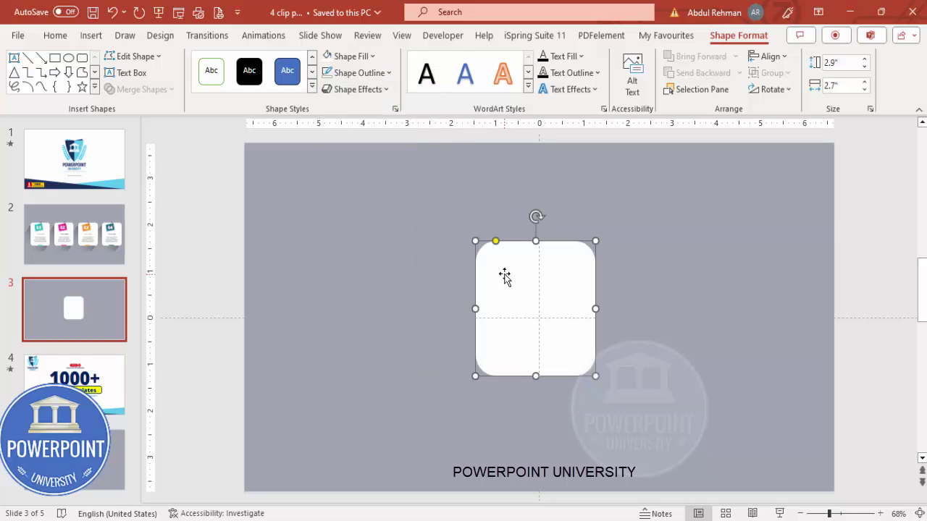
{"action": "left_click_drag", "start_coordinate": [496, 242], "coordinate": [491, 247]}
{"action": "left_click_drag", "start_coordinate": [569, 268], "coordinate": [572, 276]}
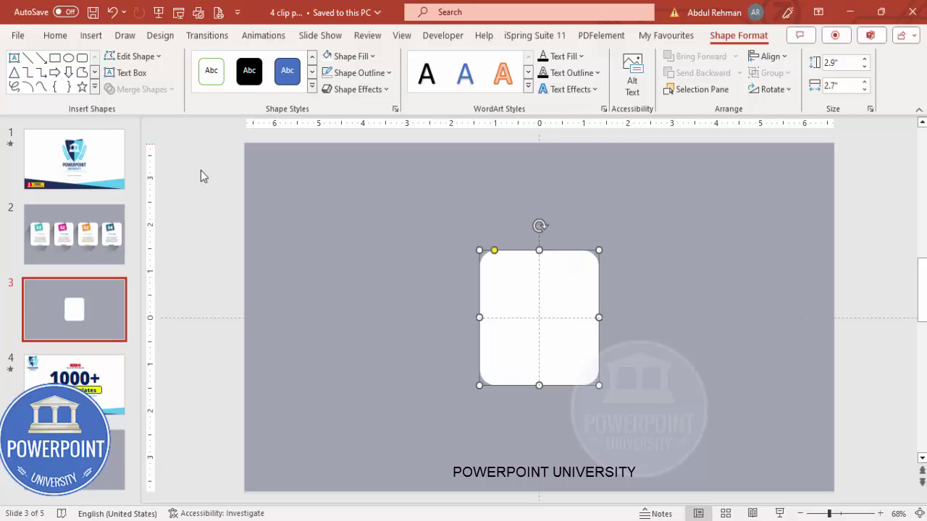
{"action": "left_click", "coordinate": [92, 35]}
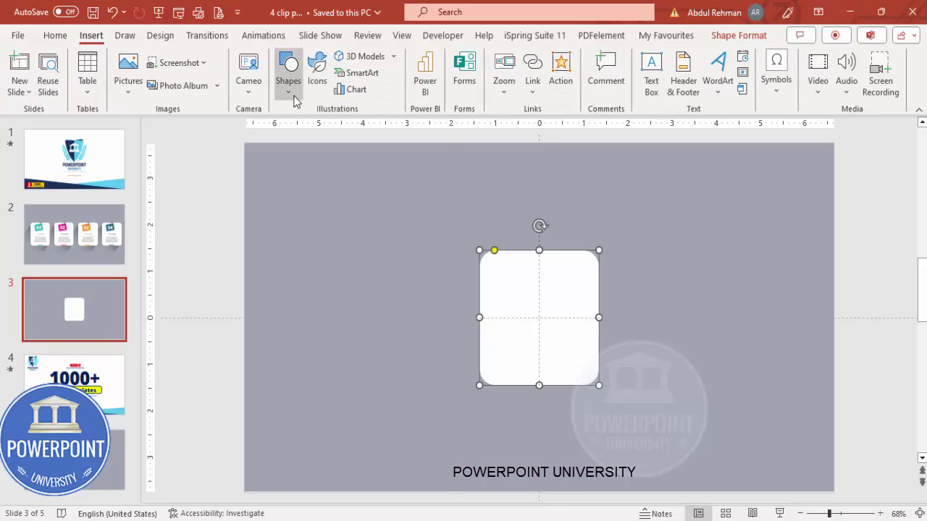
Draw a small rectangle near the card's top with no outline and a pink fill
{"action": "left_click", "coordinate": [289, 79]}
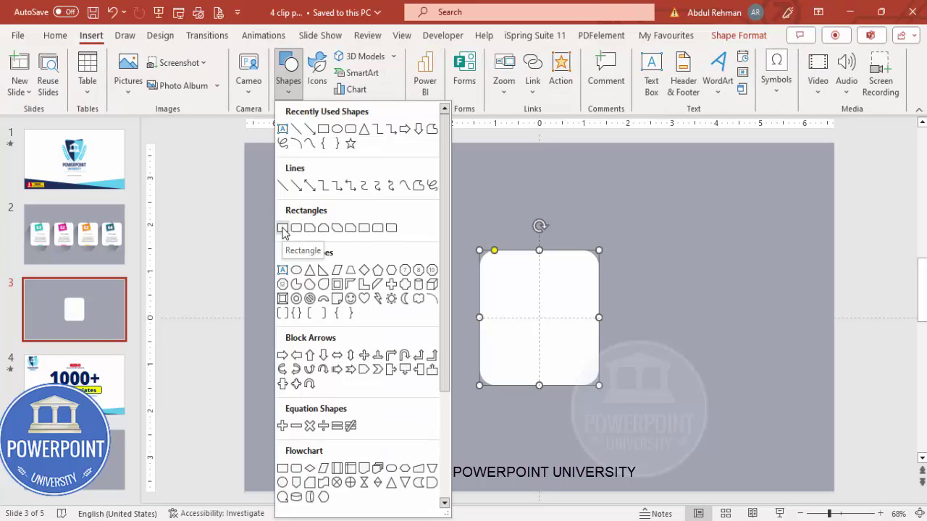
{"action": "left_click", "coordinate": [282, 228]}
{"action": "left_click_drag", "start_coordinate": [509, 268], "coordinate": [563, 310]}
{"action": "left_click", "coordinate": [378, 73]}
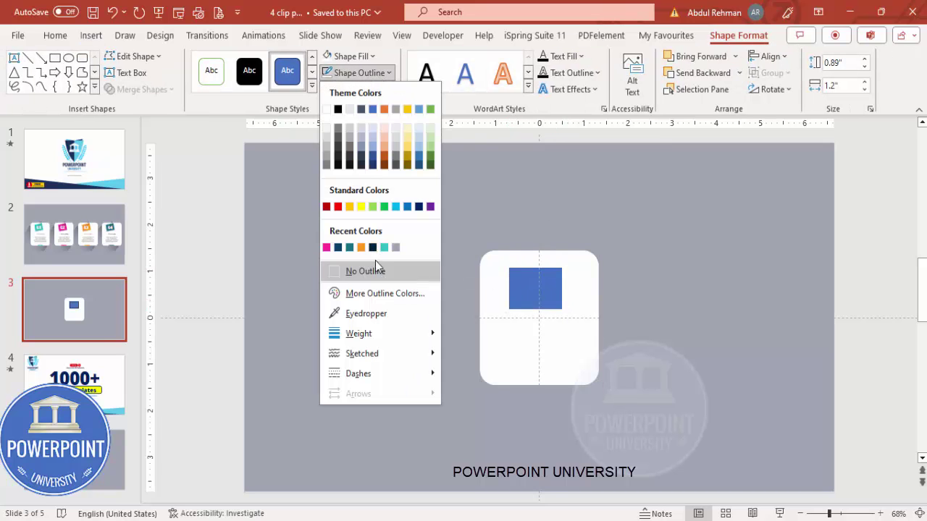
{"action": "left_click", "coordinate": [376, 265]}
{"action": "left_click", "coordinate": [348, 56]}
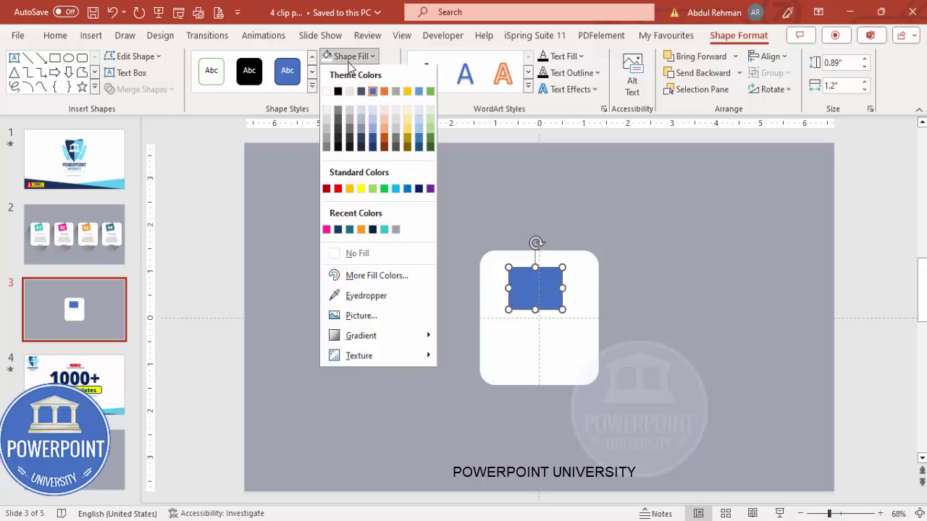
{"action": "left_click", "coordinate": [325, 231]}
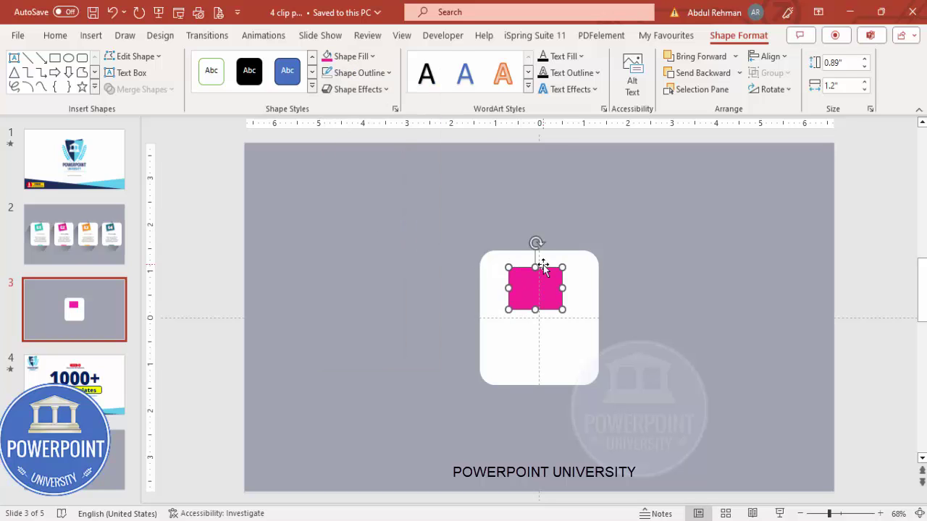
Tilt the pink rectangle slightly counter-clockwise and fill its copy below with black
{"action": "left_click_drag", "start_coordinate": [535, 242], "coordinate": [527, 243]}
{"action": "left_click_drag", "start_coordinate": [546, 282], "coordinate": [563, 316]}
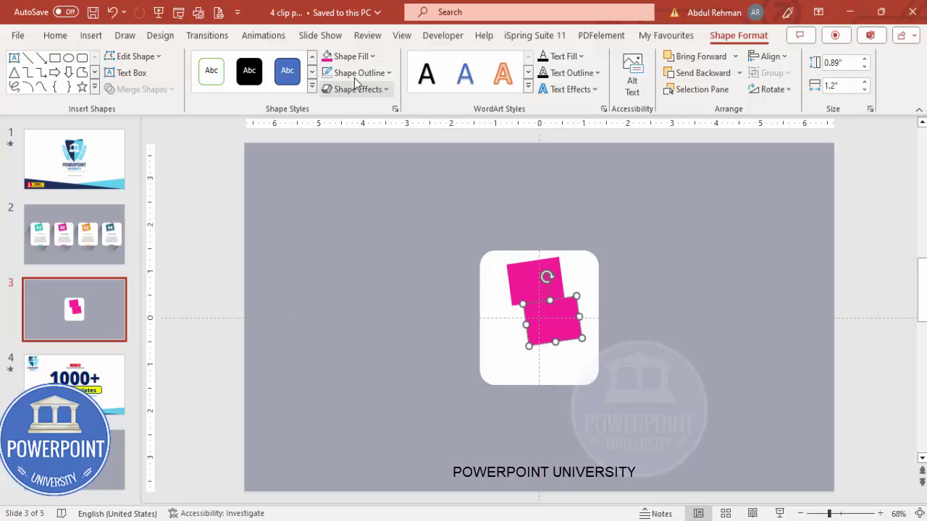
{"action": "left_click", "coordinate": [339, 56]}
{"action": "left_click", "coordinate": [339, 91]}
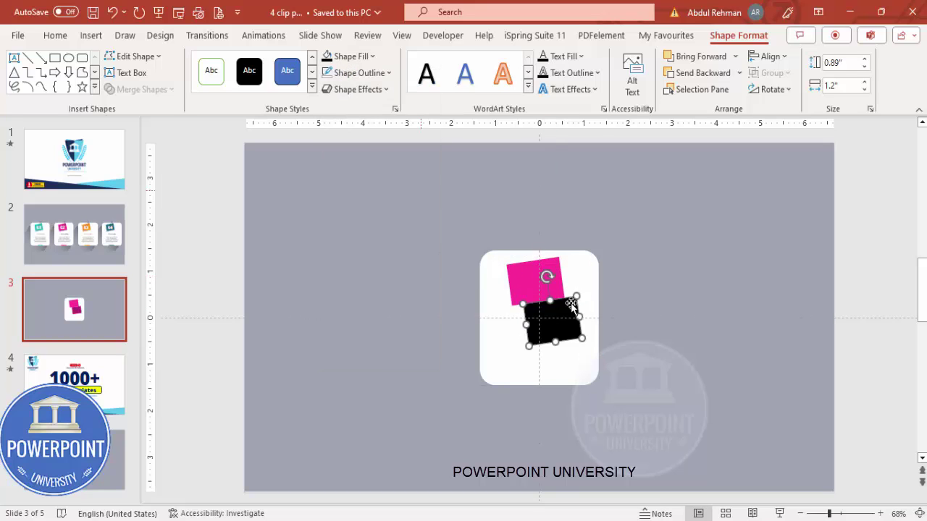
Make the black rectangle 59% transparent using the Format Shape fill settings
{"action": "right_click", "coordinate": [569, 327]}
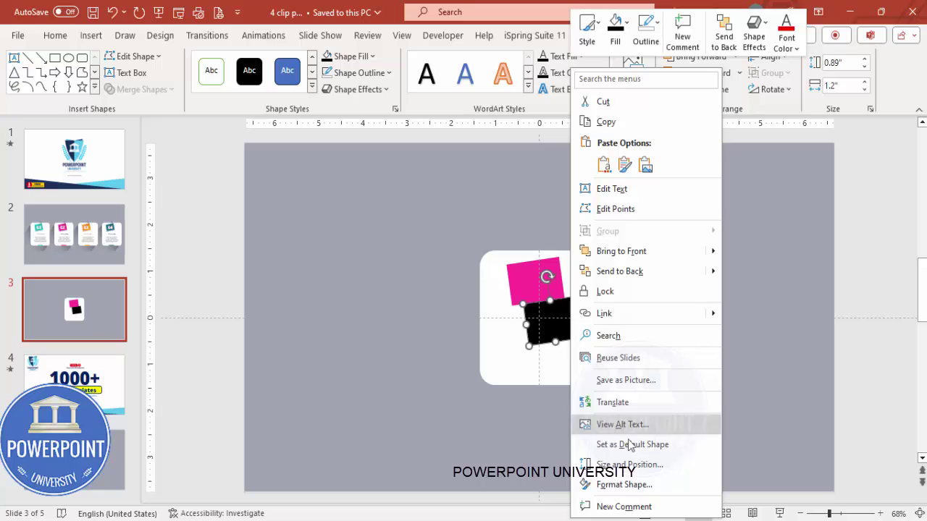
{"action": "left_click", "coordinate": [624, 485]}
{"action": "left_click", "coordinate": [762, 215]}
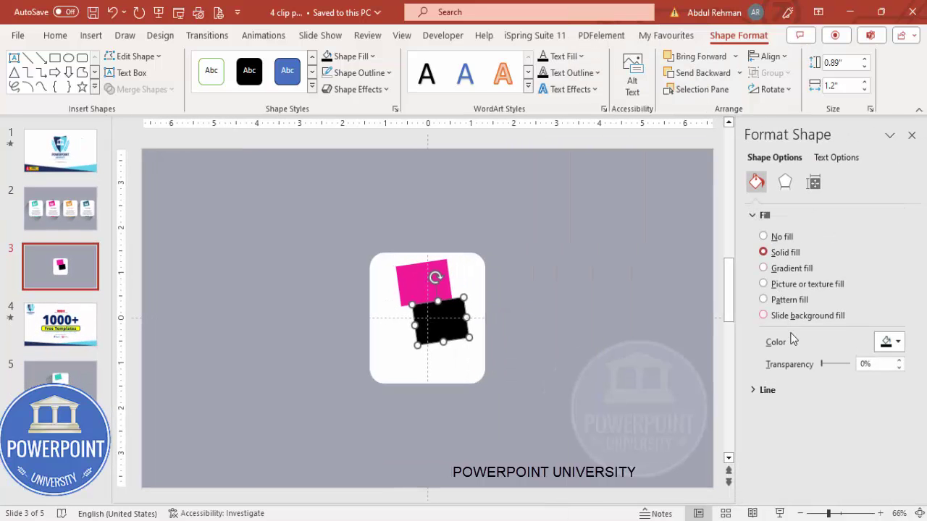
{"action": "left_click_drag", "start_coordinate": [822, 366], "coordinate": [835, 365]}
{"action": "mouse_move", "coordinate": [430, 309]}
{"action": "left_mouse_down"}
{"action": "mouse_move", "coordinate": [431, 302]}
{"action": "mouse_move", "coordinate": [433, 319]}
{"action": "left_mouse_up"}
Edit the pink note's points, pulling in its lower-left corner
{"action": "left_click", "coordinate": [411, 276]}
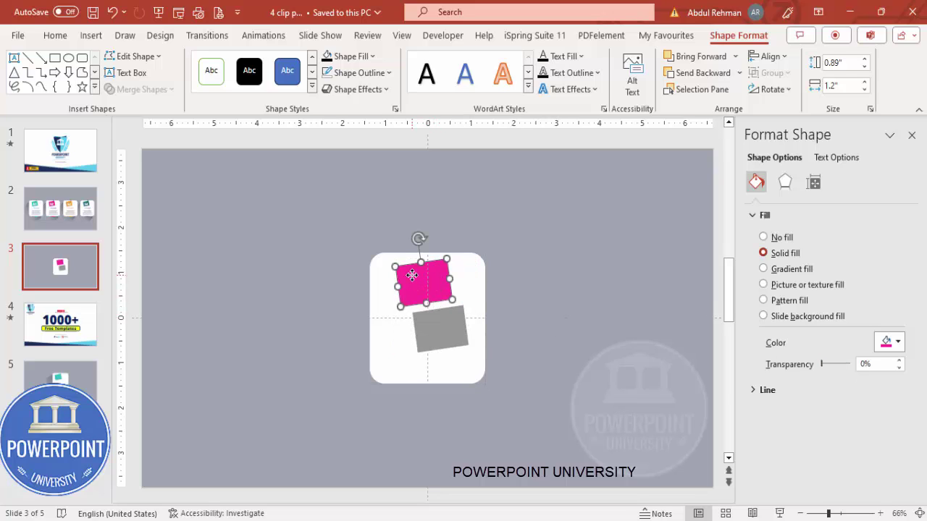
{"action": "right_click", "coordinate": [411, 275]}
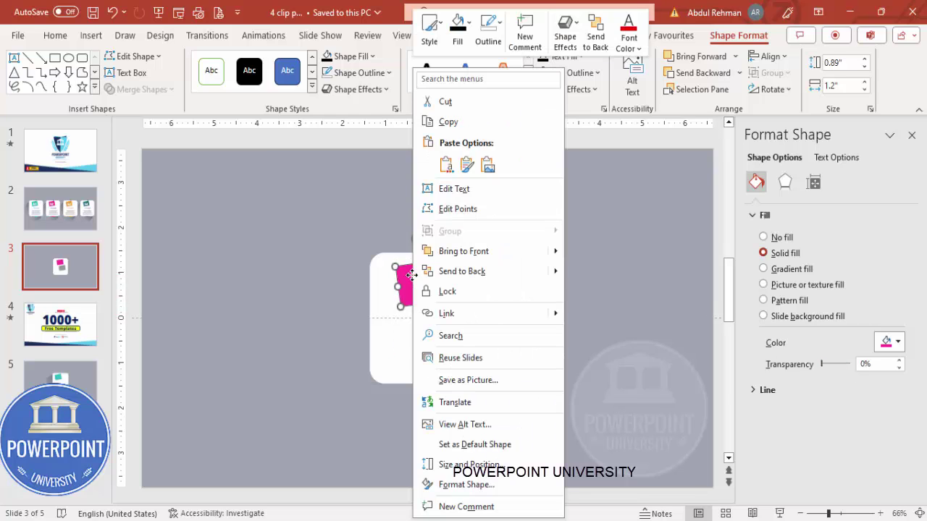
{"action": "left_click", "coordinate": [450, 208]}
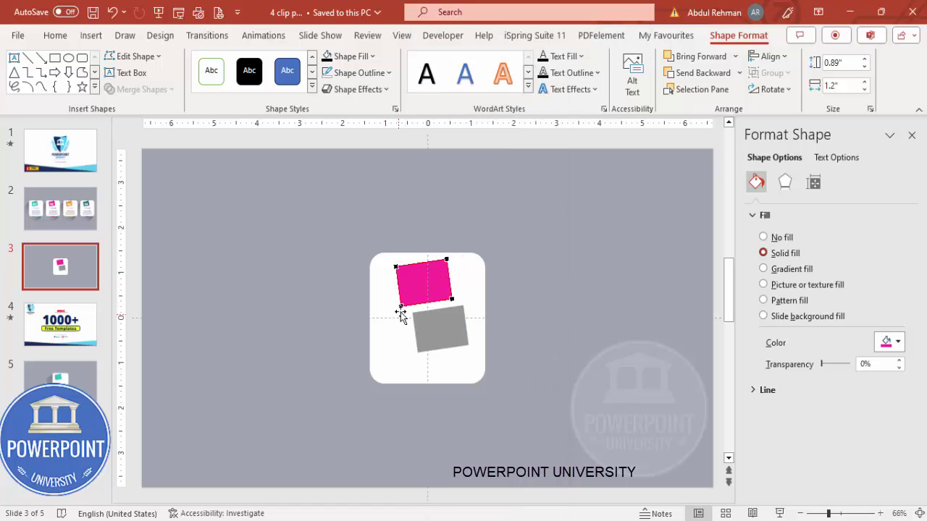
{"action": "left_click_drag", "start_coordinate": [401, 305], "coordinate": [405, 301]}
Move the grey shape behind the pink note, nudge it up, and set 77% transparency
{"action": "left_click", "coordinate": [439, 327]}
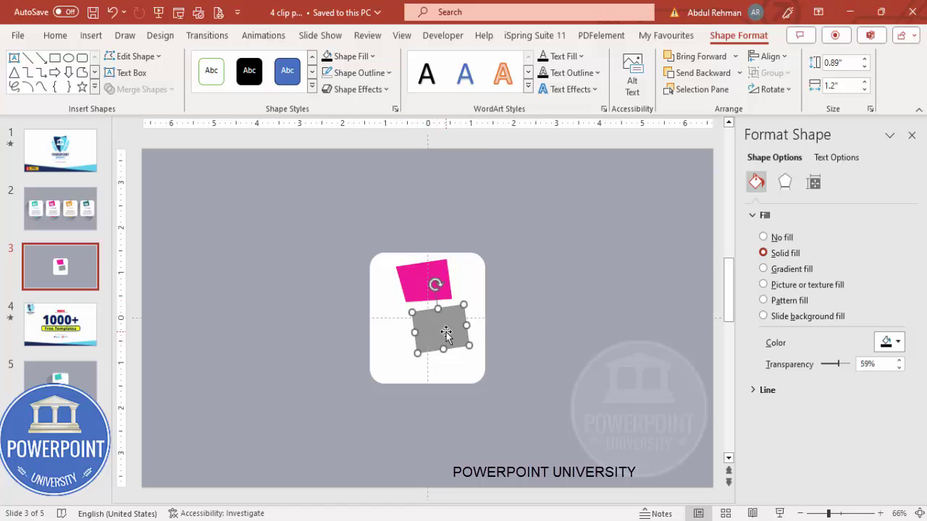
{"action": "left_click_drag", "start_coordinate": [444, 330], "coordinate": [423, 294]}
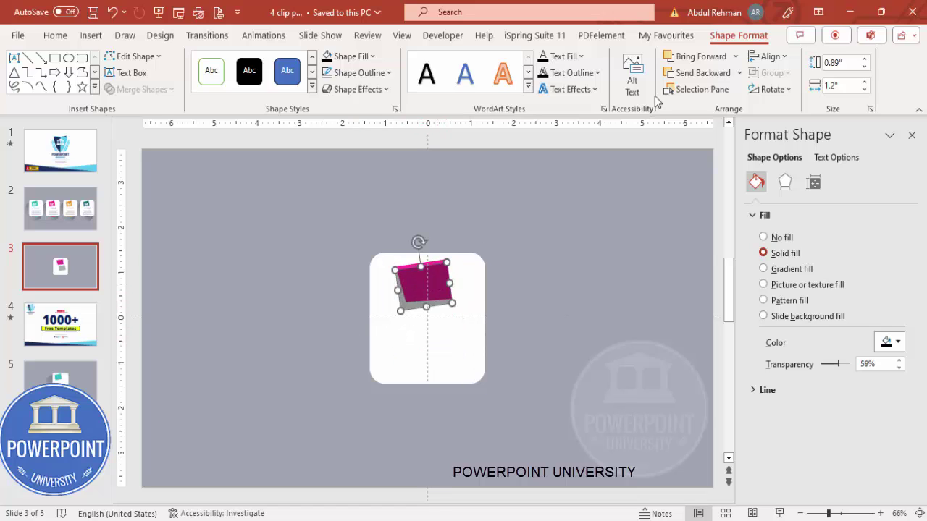
{"action": "left_click", "coordinate": [699, 74]}
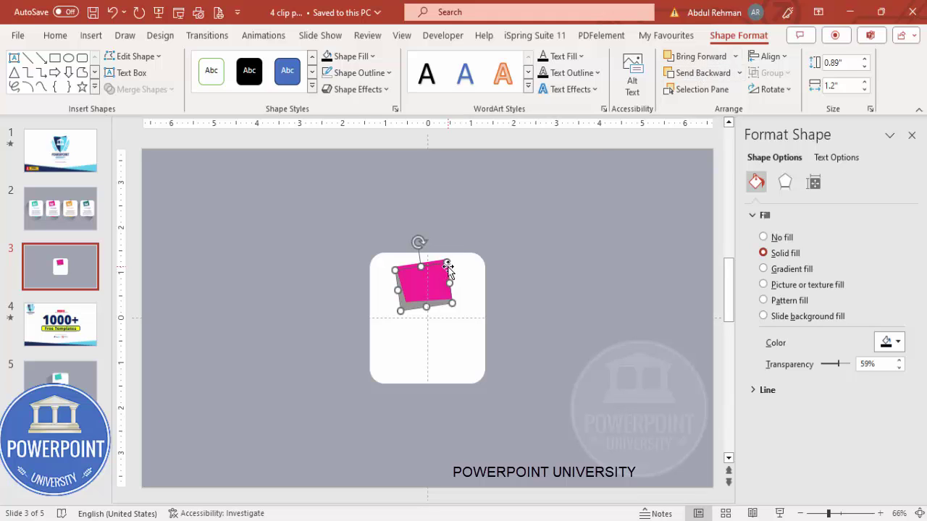
{"action": "key", "text": "Up"}
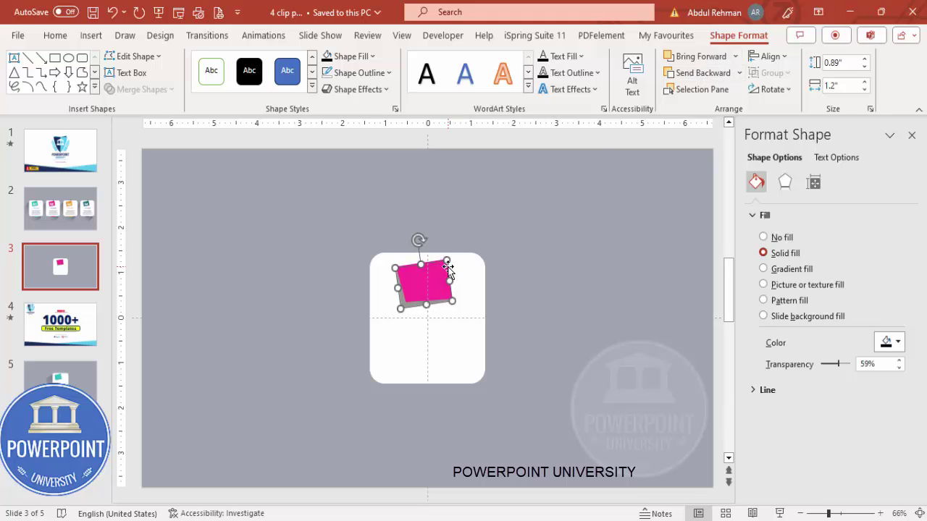
{"action": "key", "text": "Up"}
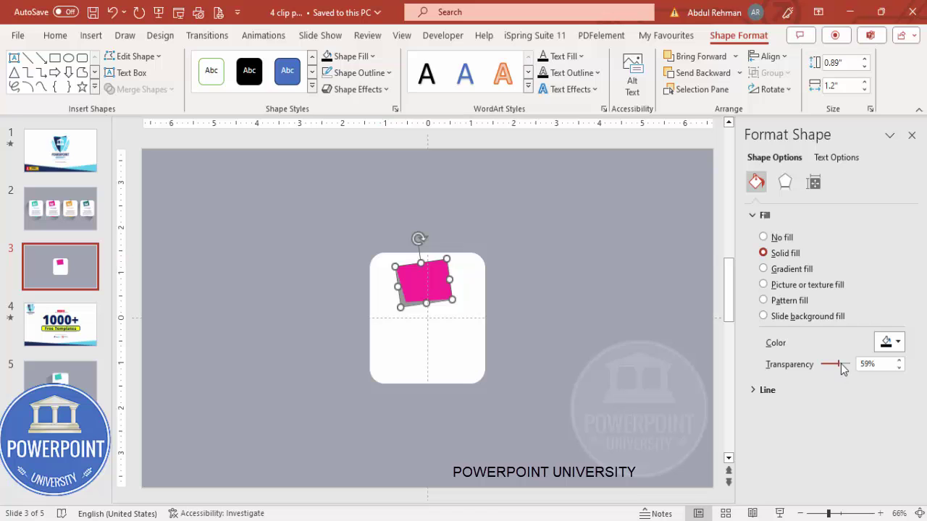
{"action": "left_click_drag", "start_coordinate": [841, 365], "coordinate": [845, 363]}
{"action": "left_click", "coordinate": [642, 234]}
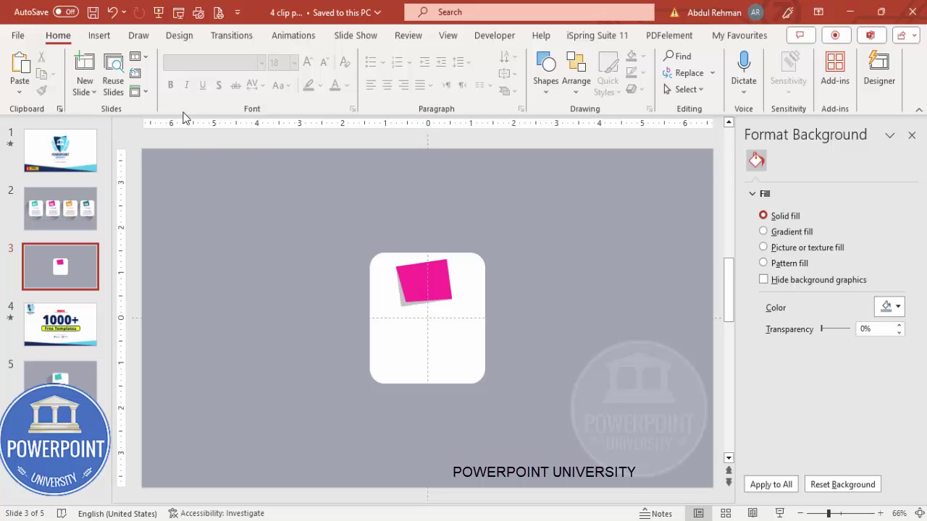
Draw a thin top-corners-rounded bar on the card's bottom edge, outline-free and pink
{"action": "left_click", "coordinate": [99, 35]}
{"action": "left_click", "coordinate": [284, 83]}
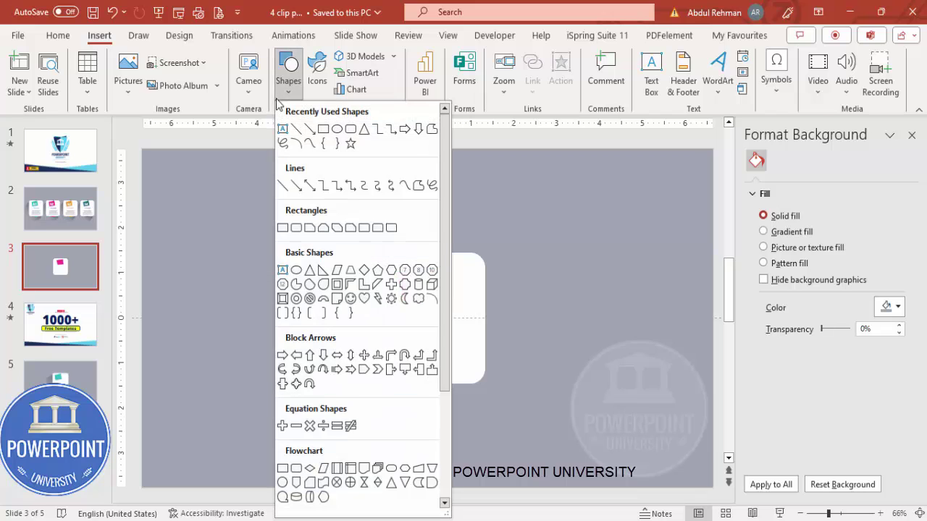
{"action": "left_click", "coordinate": [378, 228]}
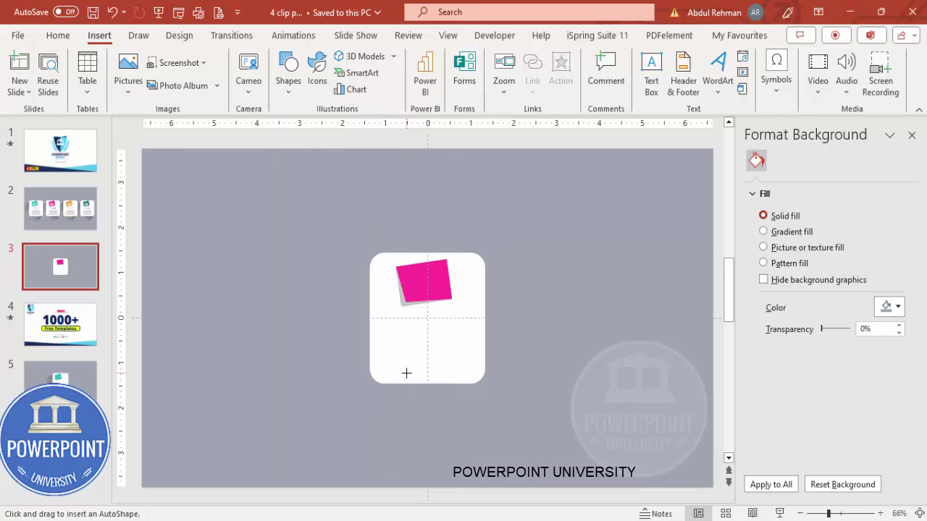
{"action": "left_click_drag", "start_coordinate": [406, 372], "coordinate": [446, 381]}
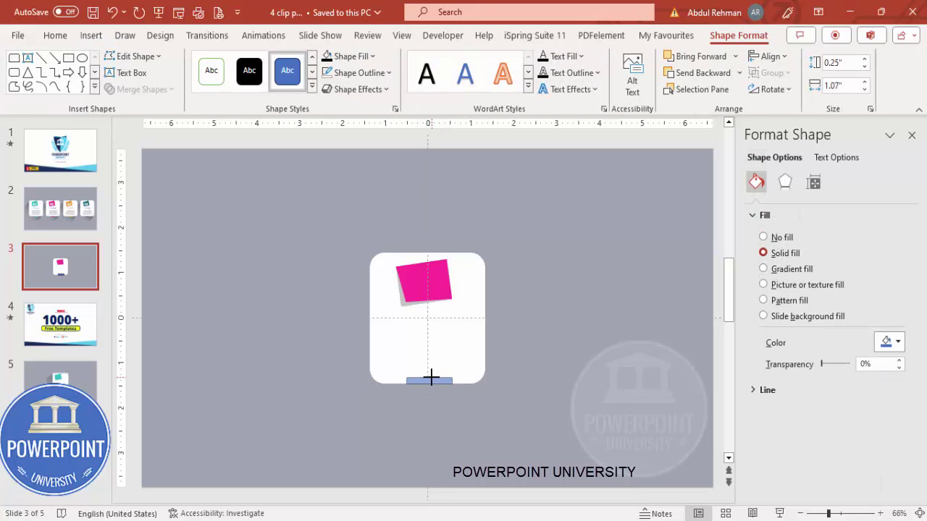
{"action": "left_click", "coordinate": [376, 73]}
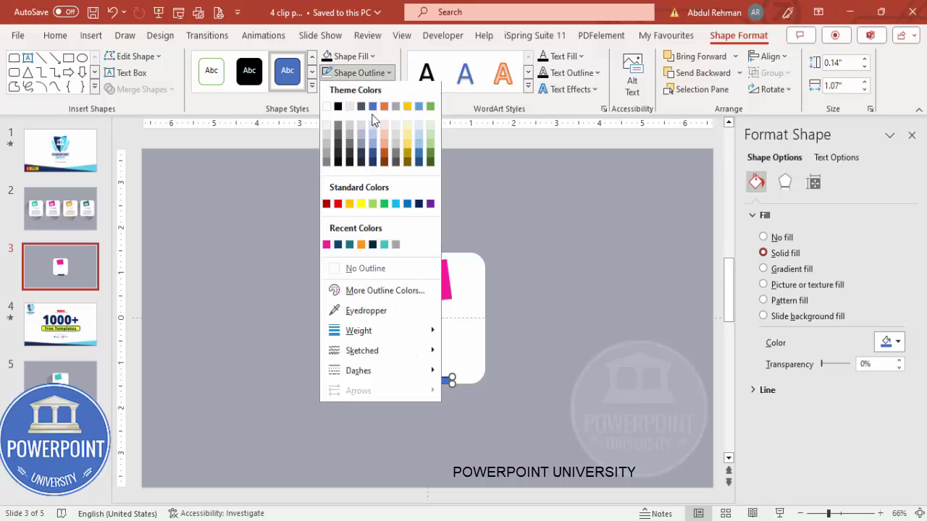
{"action": "left_click", "coordinate": [399, 268]}
{"action": "left_click", "coordinate": [374, 58]}
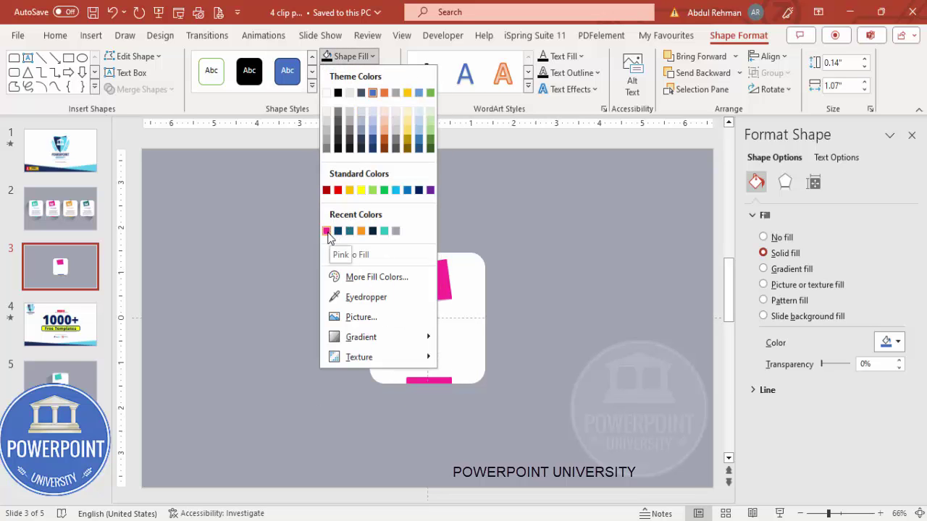
{"action": "left_click", "coordinate": [328, 232]}
{"action": "left_click", "coordinate": [97, 38]}
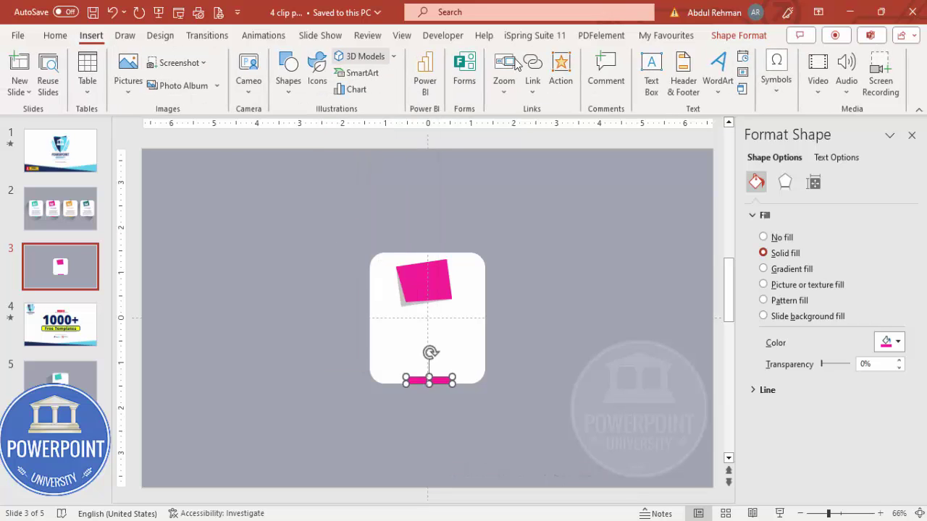
{"action": "left_click", "coordinate": [651, 72]}
Add a 'TITLE' text box below the note, centred, bold, 16 pt, nudged into place
{"action": "left_click_drag", "start_coordinate": [391, 322], "coordinate": [471, 328]}
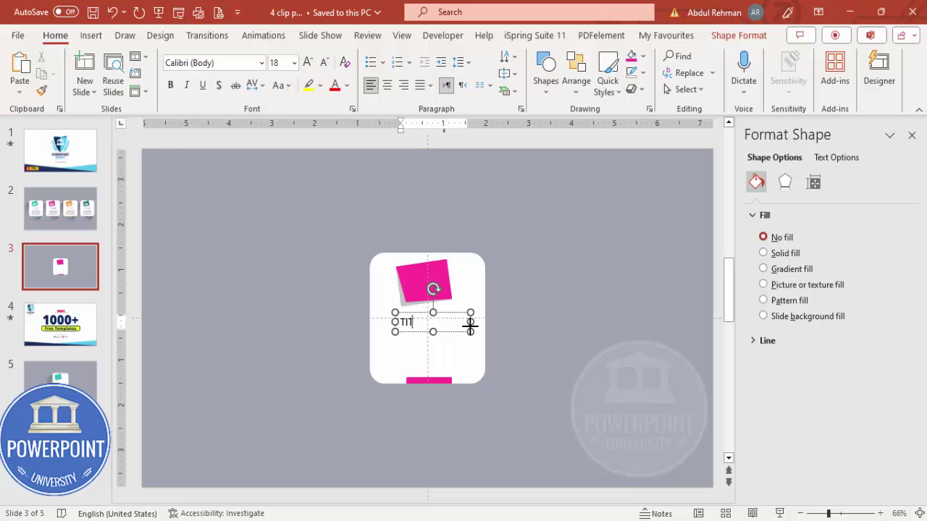
{"action": "left_click", "coordinate": [448, 313]}
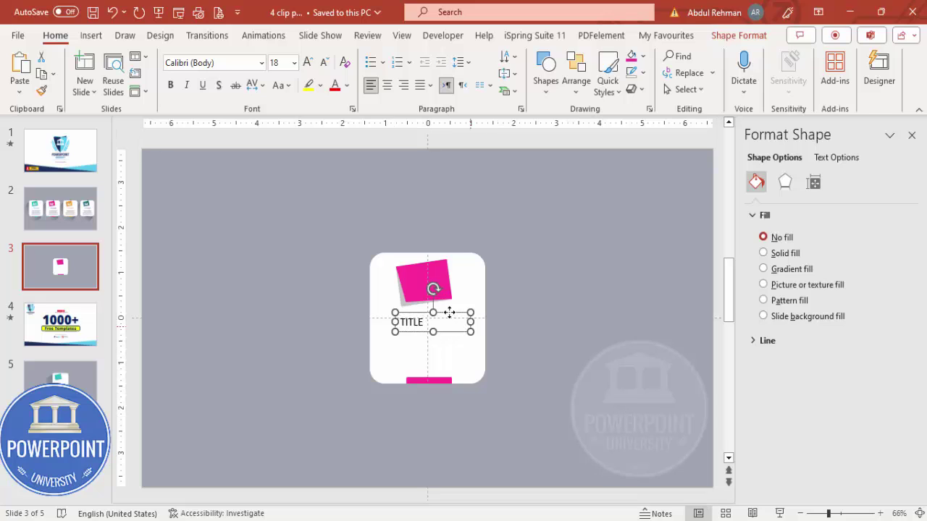
{"action": "left_click", "coordinate": [387, 85]}
{"action": "left_click", "coordinate": [170, 85]}
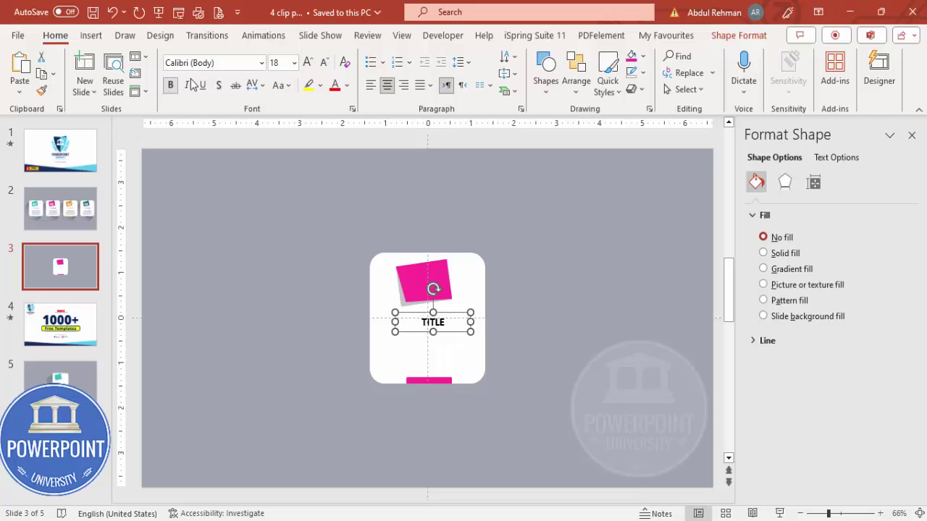
{"action": "left_click", "coordinate": [324, 64]}
{"action": "left_click_drag", "start_coordinate": [455, 316], "coordinate": [450, 308]}
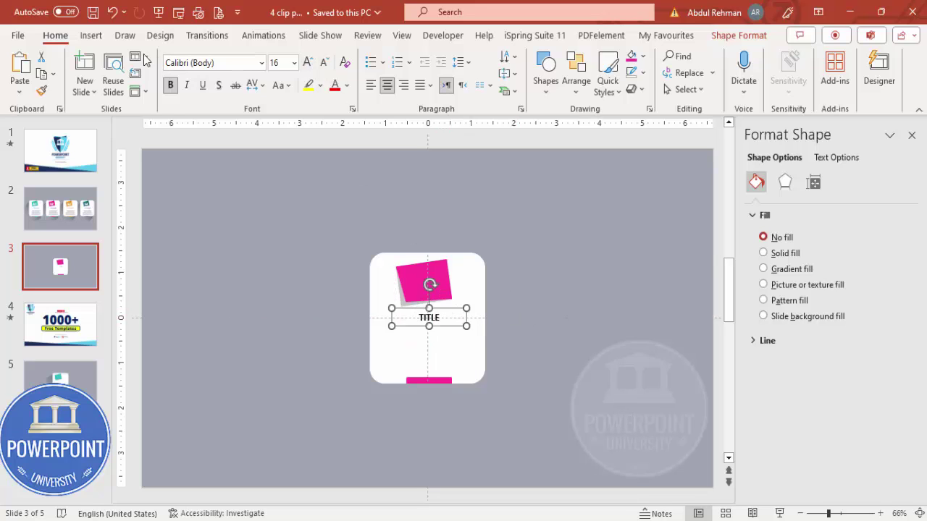
Add a text box under TITLE with =lorem() text trimmed to its first sentence
{"action": "left_click", "coordinate": [90, 34]}
{"action": "left_click", "coordinate": [651, 72]}
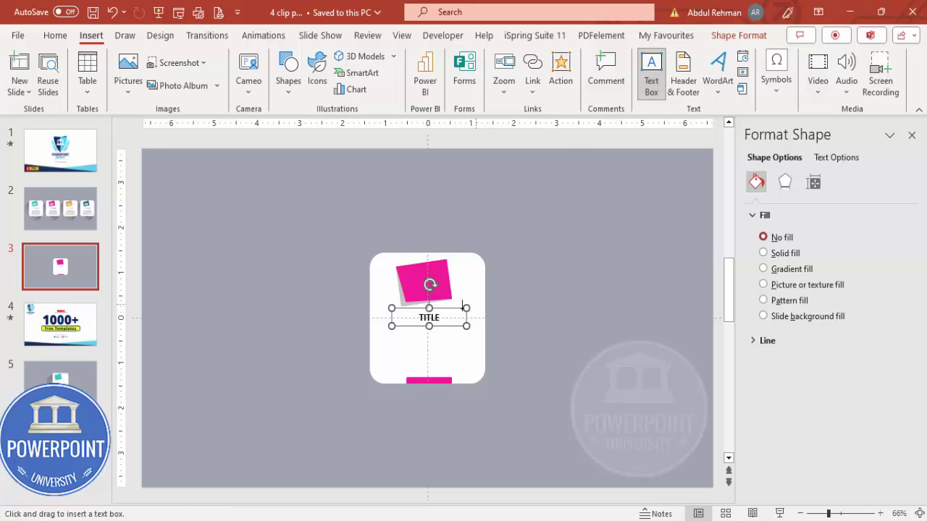
{"action": "left_click_drag", "start_coordinate": [395, 336], "coordinate": [524, 368]}
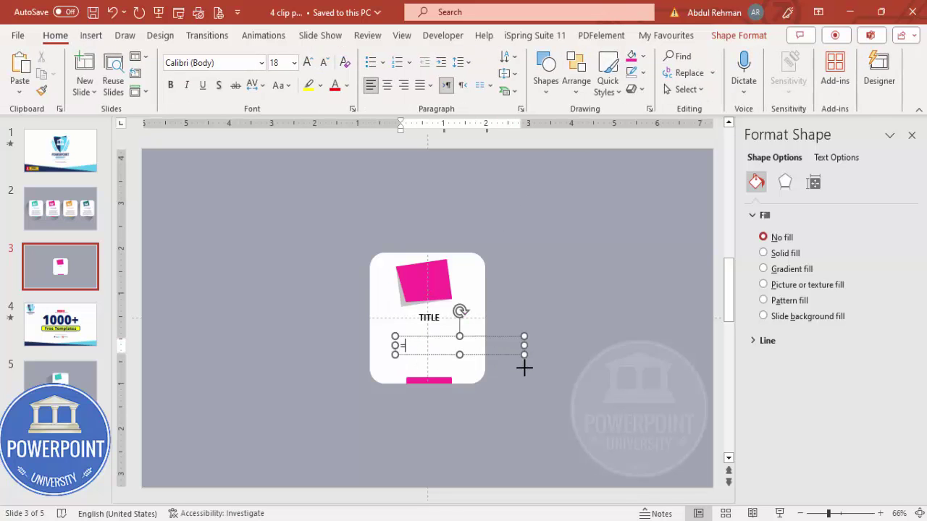
{"action": "type", "text": "=lorem()"}
{"action": "key", "text": "Return"}
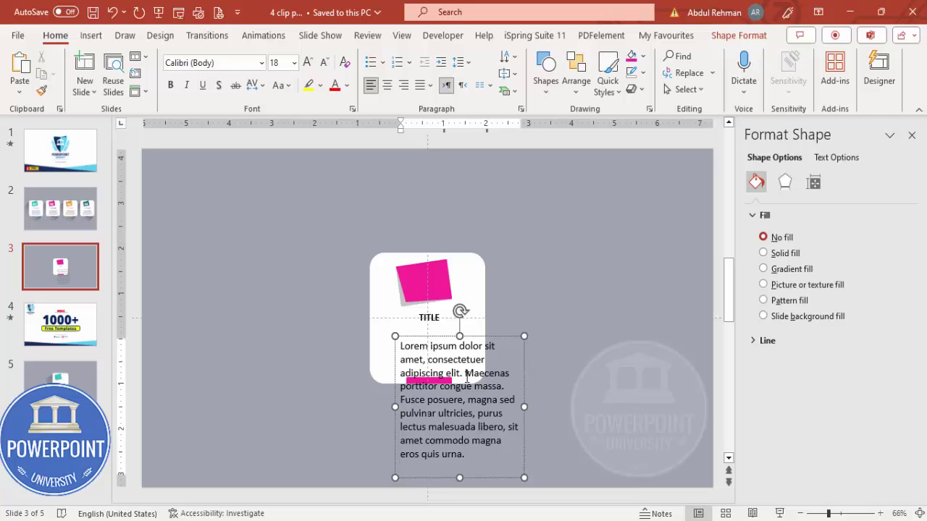
{"action": "left_click_drag", "start_coordinate": [465, 374], "coordinate": [467, 454]}
{"action": "key", "text": "Delete"}
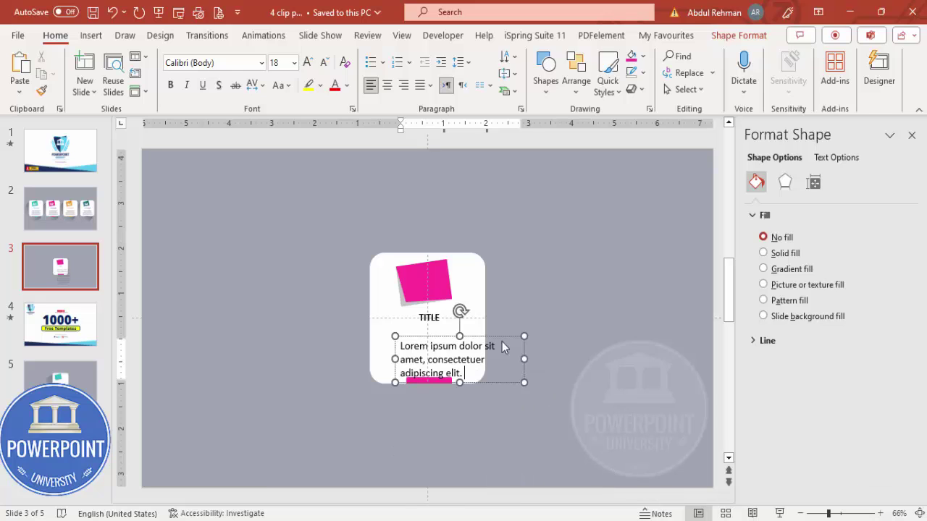
Centre the body text, set it to 12 pt grey, and narrow it beneath TITLE
{"action": "left_click", "coordinate": [491, 339]}
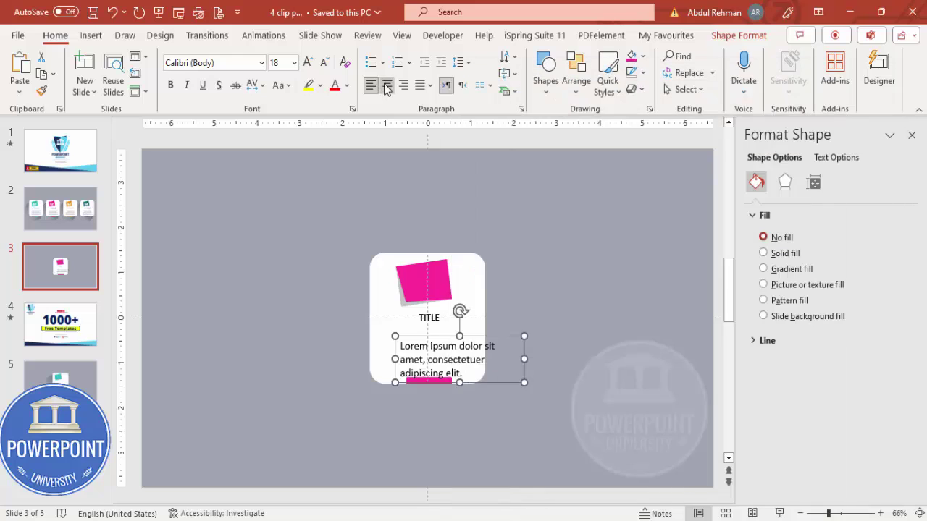
{"action": "left_click", "coordinate": [388, 85]}
{"action": "left_click", "coordinate": [323, 62]}
{"action": "left_click", "coordinate": [323, 63]}
{"action": "left_click", "coordinate": [323, 62]}
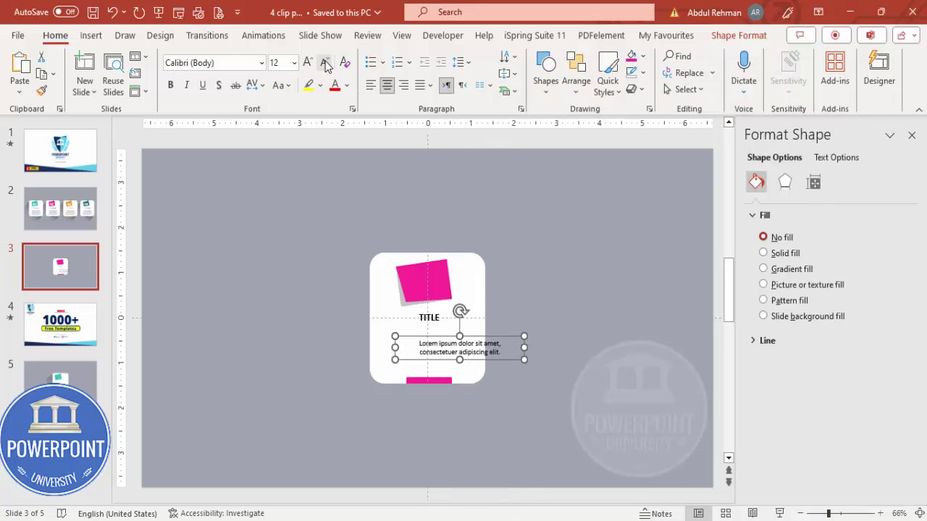
{"action": "left_click", "coordinate": [347, 85]}
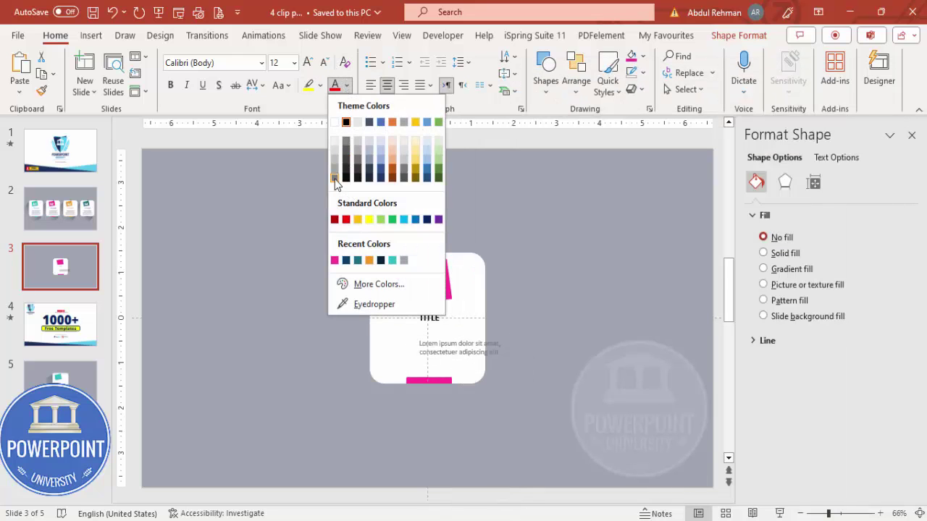
{"action": "left_click", "coordinate": [337, 182]}
{"action": "left_click_drag", "start_coordinate": [523, 349], "coordinate": [455, 321]}
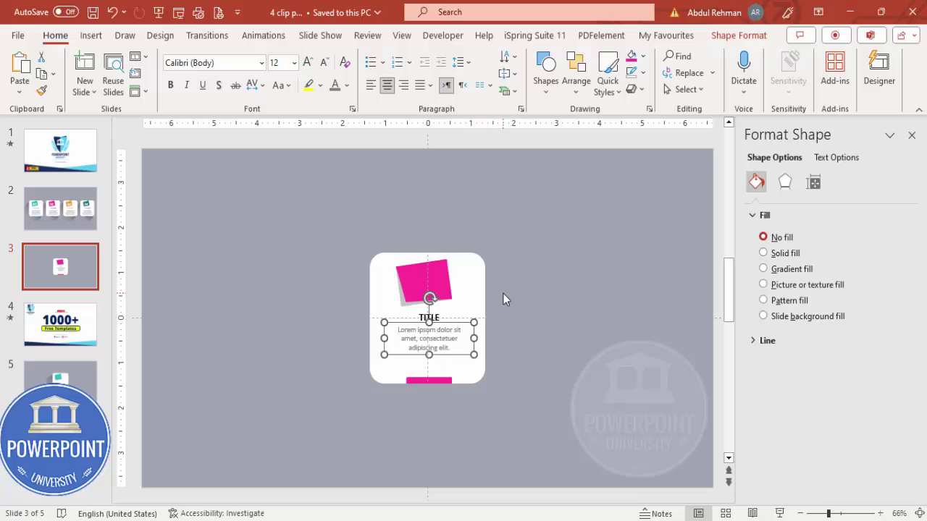
{"action": "left_click", "coordinate": [504, 300]}
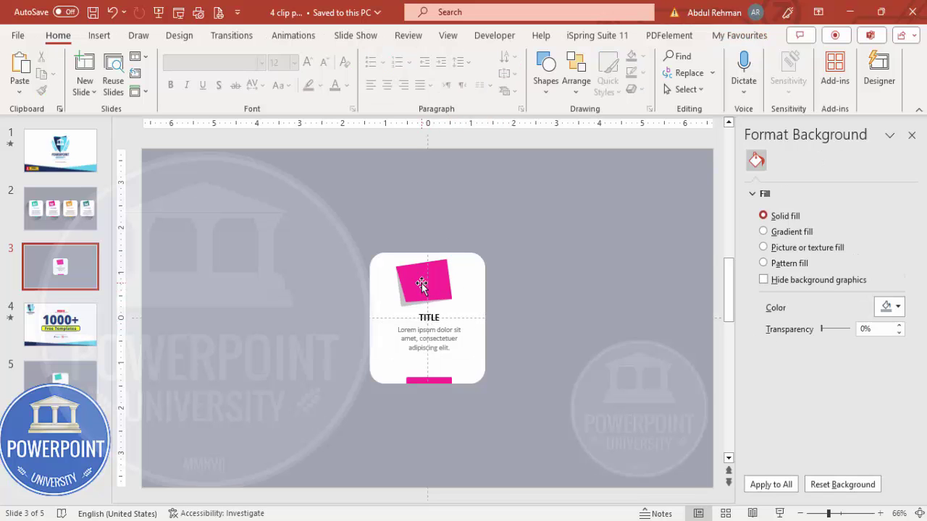
Draw a rounded rectangle beside the card, round it into a pill, remove outline, fill light grey
{"action": "left_click", "coordinate": [579, 308]}
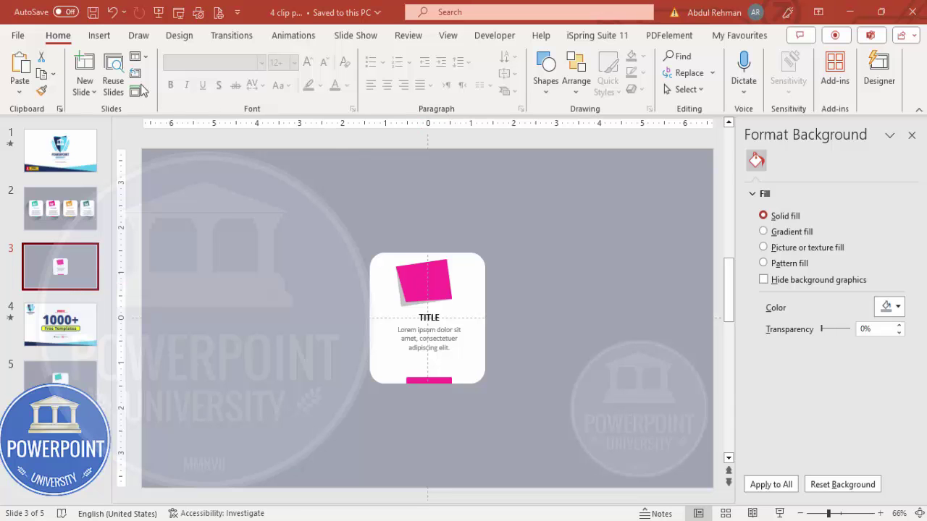
{"action": "left_click", "coordinate": [99, 36]}
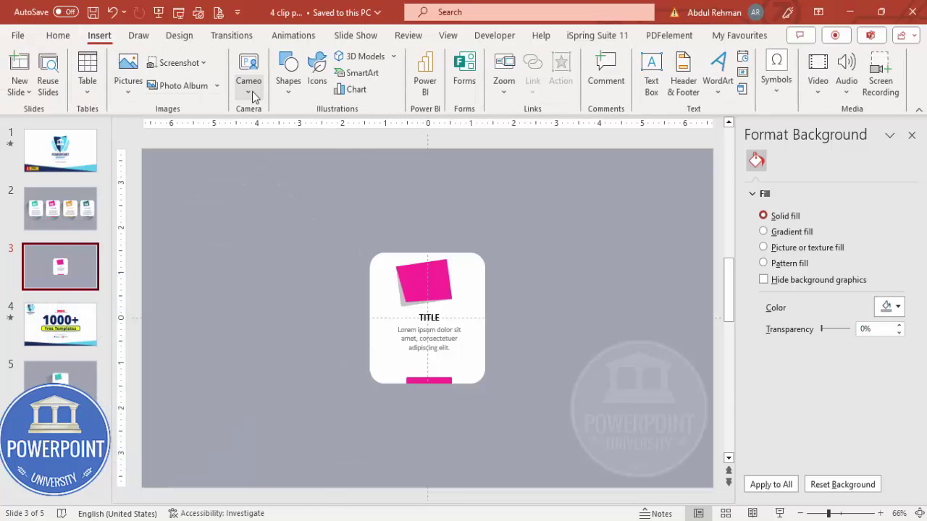
{"action": "left_click", "coordinate": [288, 72]}
{"action": "left_click", "coordinate": [296, 227]}
{"action": "left_click_drag", "start_coordinate": [259, 214], "coordinate": [302, 299]}
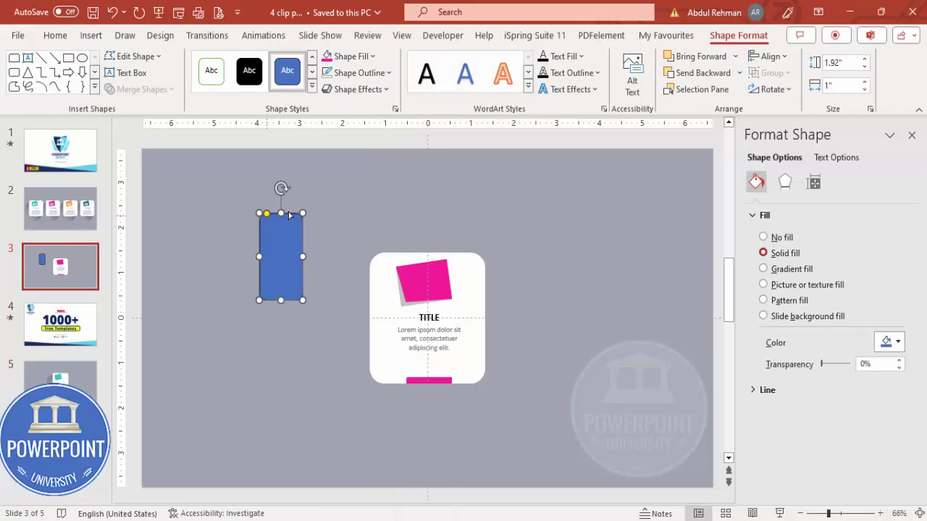
{"action": "left_click_drag", "start_coordinate": [290, 214], "coordinate": [290, 214]}
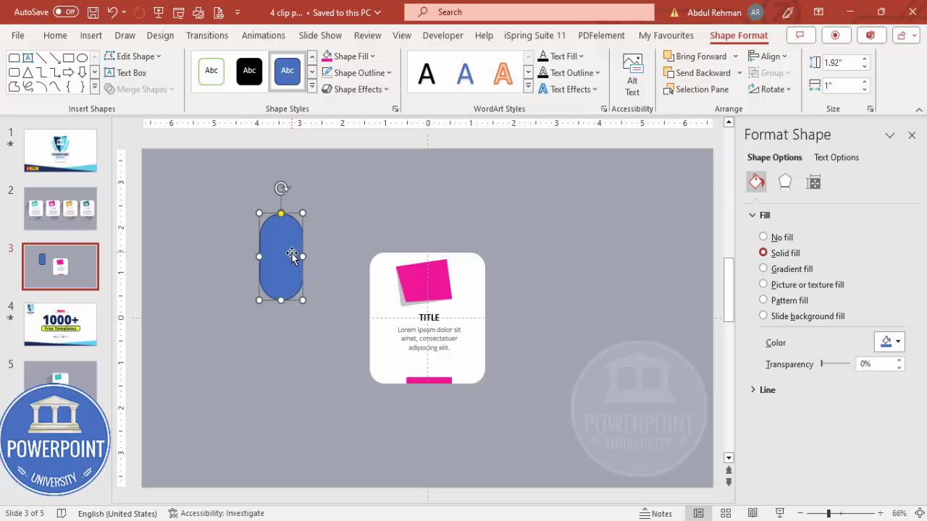
{"action": "left_click", "coordinate": [366, 75]}
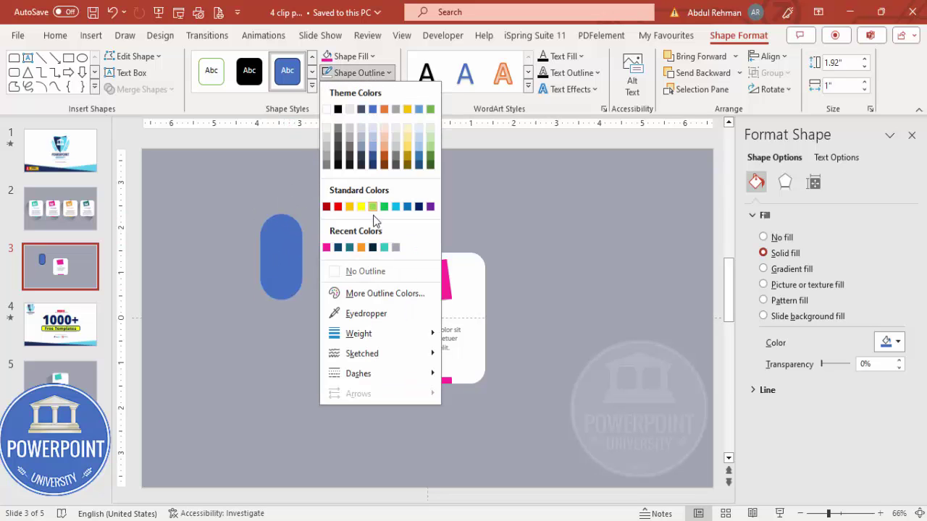
{"action": "left_click", "coordinate": [372, 266]}
{"action": "left_click", "coordinate": [349, 56]}
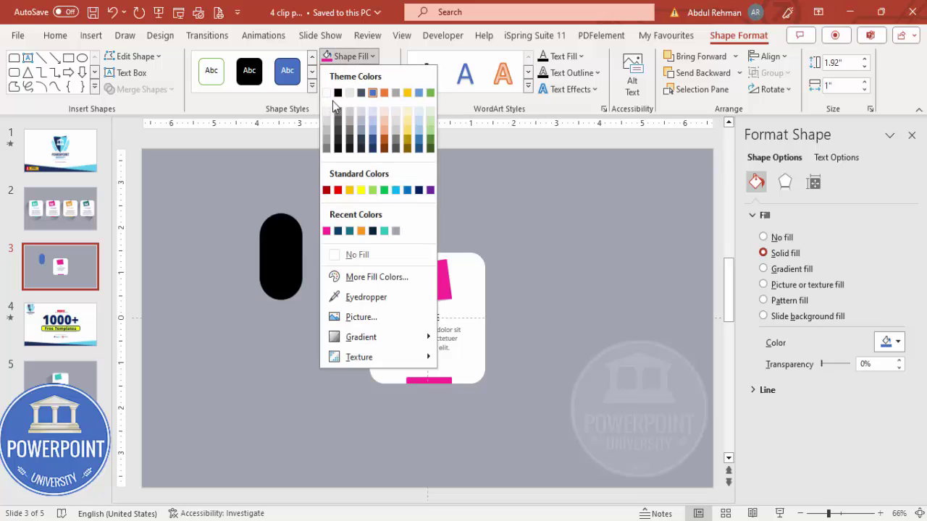
{"action": "left_click", "coordinate": [327, 113]}
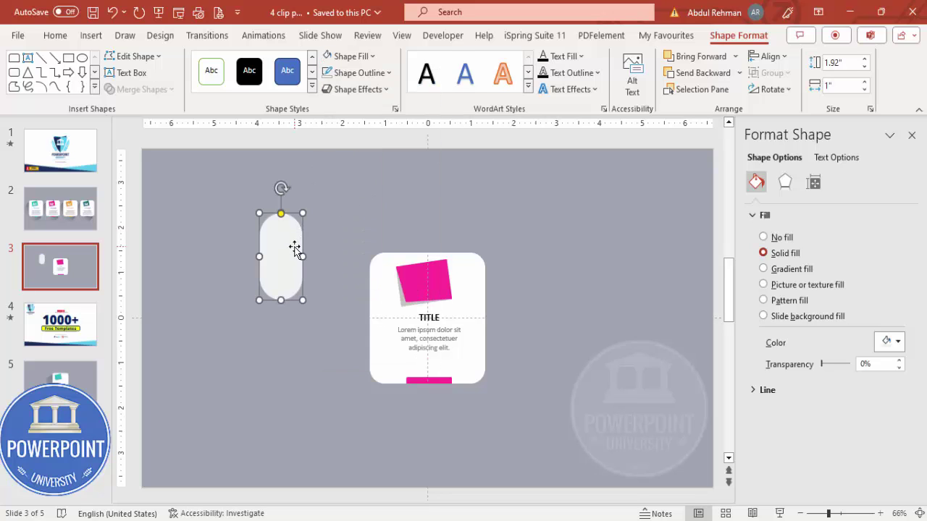
Duplicate the pill, fill the copy dark grey, and shrink it inside the light one
{"action": "left_click_drag", "start_coordinate": [294, 248], "coordinate": [311, 251]}
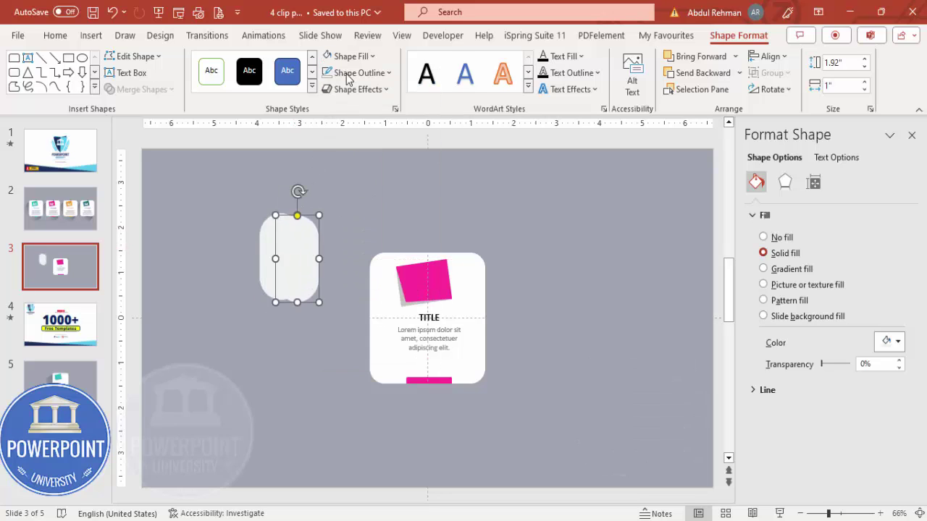
{"action": "left_click", "coordinate": [349, 56]}
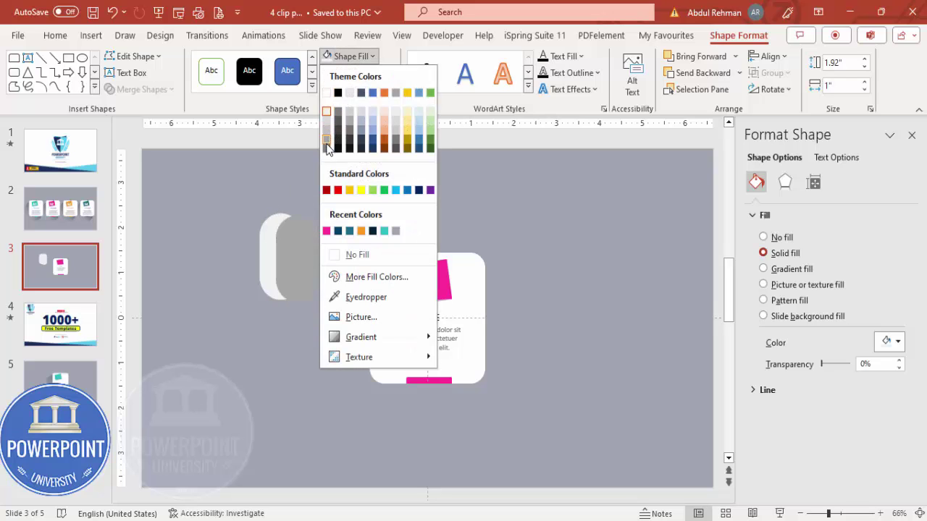
{"action": "left_click", "coordinate": [337, 134]}
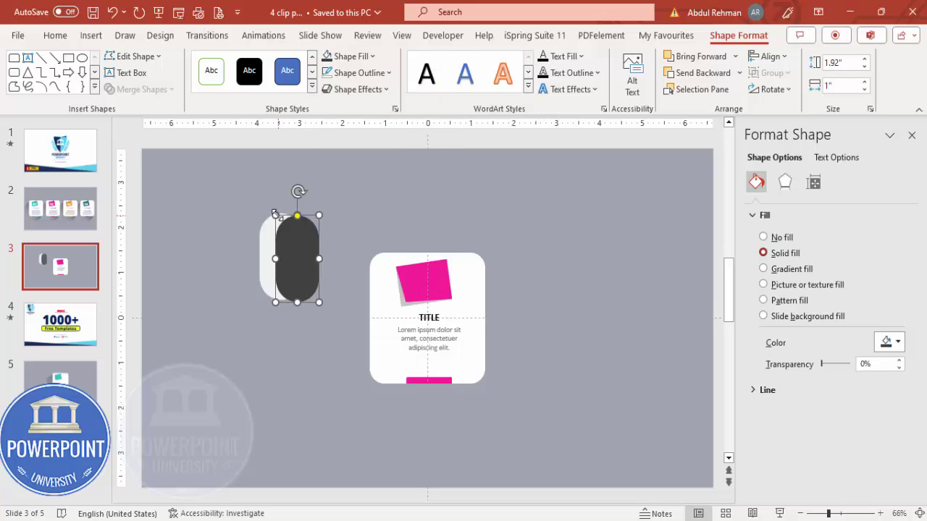
{"action": "left_click_drag", "start_coordinate": [275, 215], "coordinate": [299, 256]}
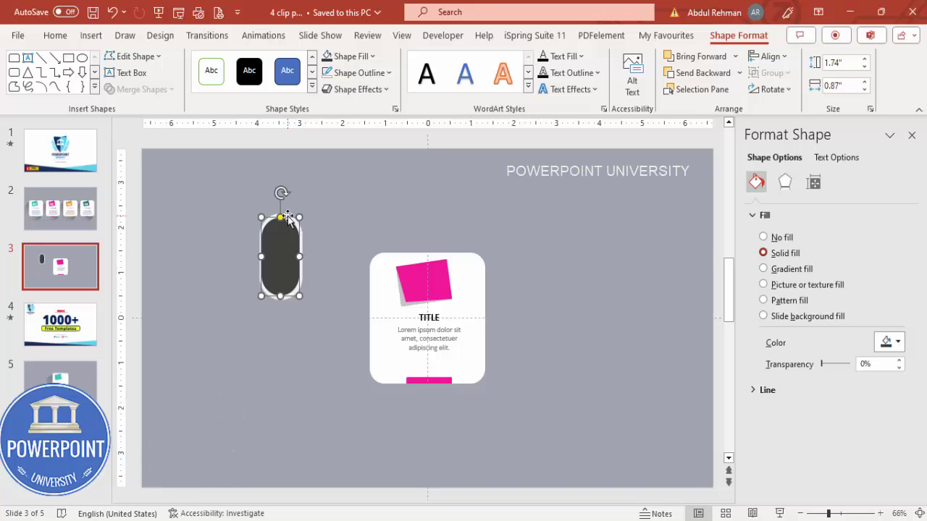
Select both pills and centre them on each other with Align
{"action": "left_click", "coordinate": [300, 226]}
{"action": "left_click_drag", "start_coordinate": [237, 203], "coordinate": [332, 340]}
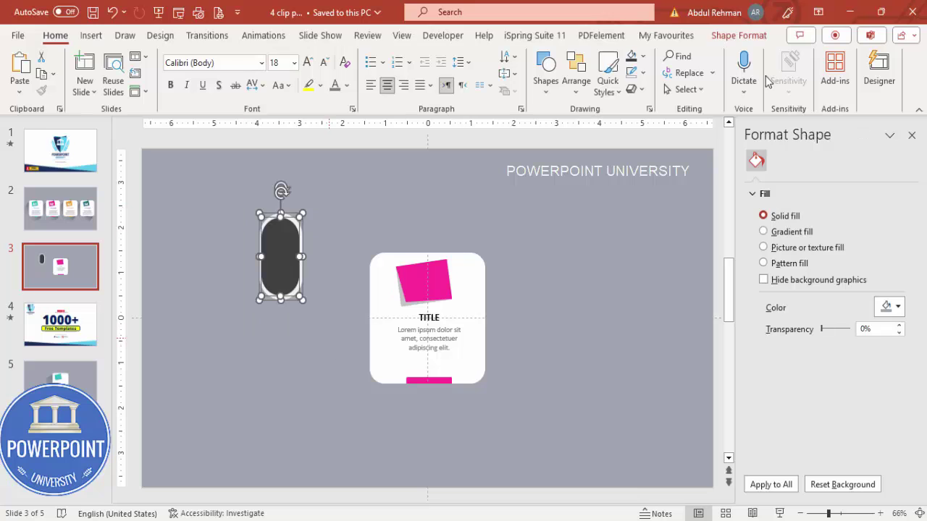
{"action": "left_click", "coordinate": [750, 35]}
{"action": "left_click", "coordinate": [770, 56]}
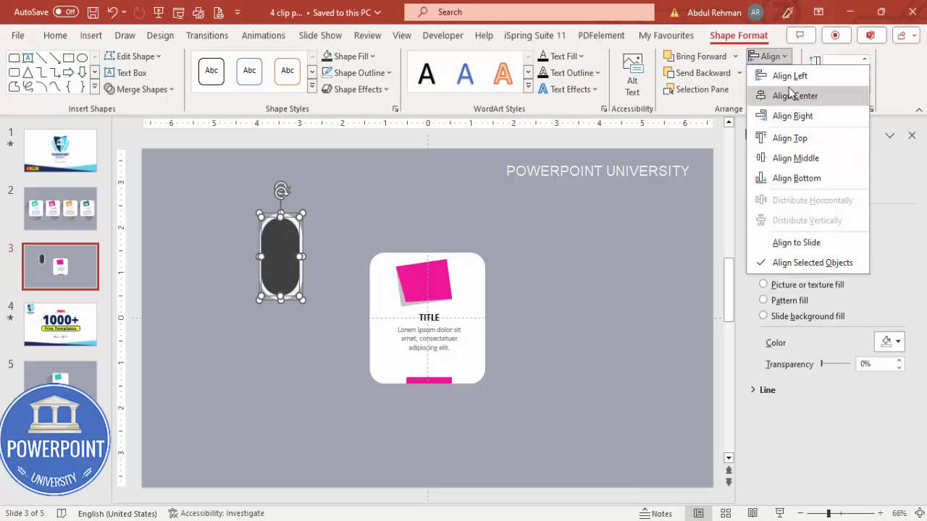
{"action": "left_click", "coordinate": [770, 57]}
{"action": "left_click", "coordinate": [770, 56]}
{"action": "left_click", "coordinate": [340, 181]}
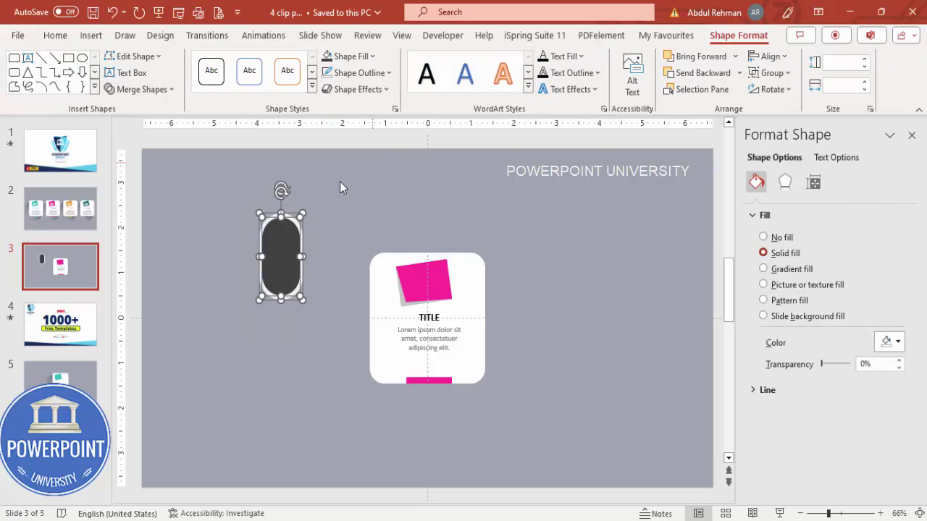
{"action": "left_click", "coordinate": [334, 210]}
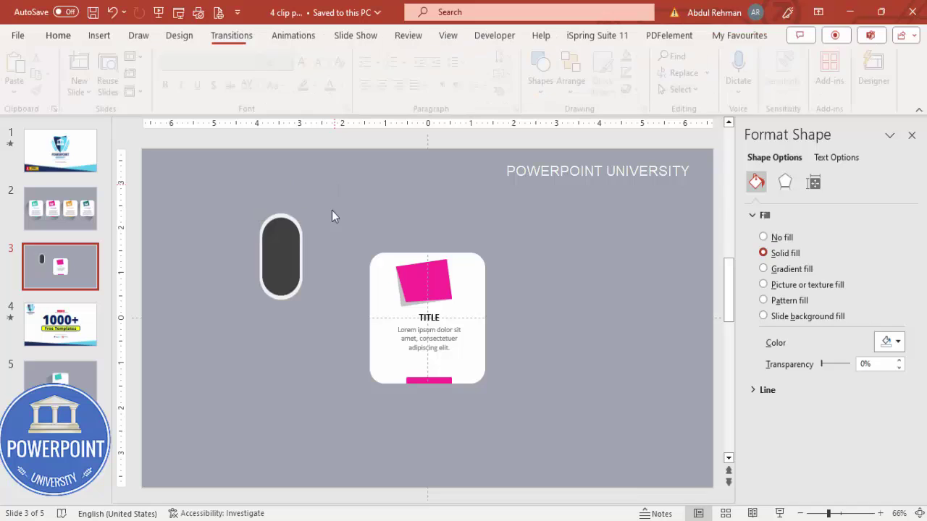
Subtract the dark pill from the light one using Merge Shapes
{"action": "left_click", "coordinate": [281, 214]}
{"action": "left_click", "coordinate": [278, 239], "text": "shift"}
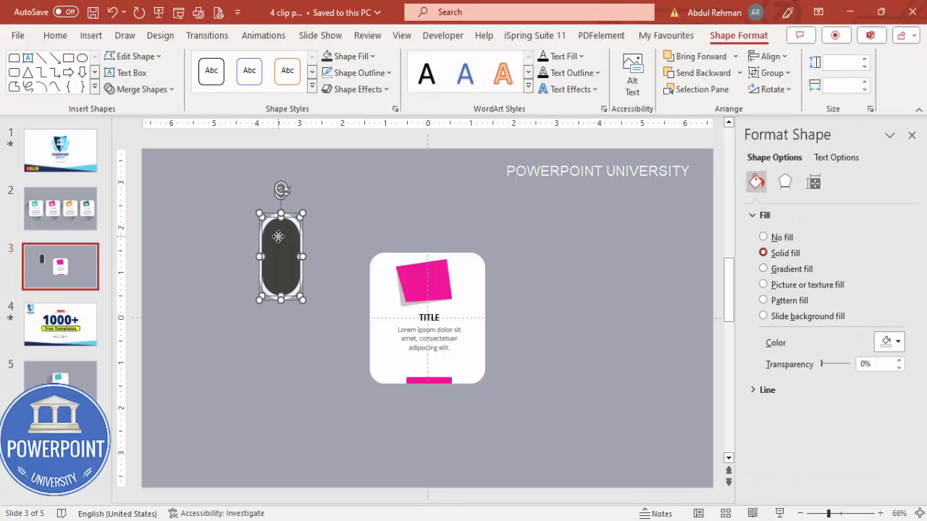
{"action": "left_click", "coordinate": [153, 89]}
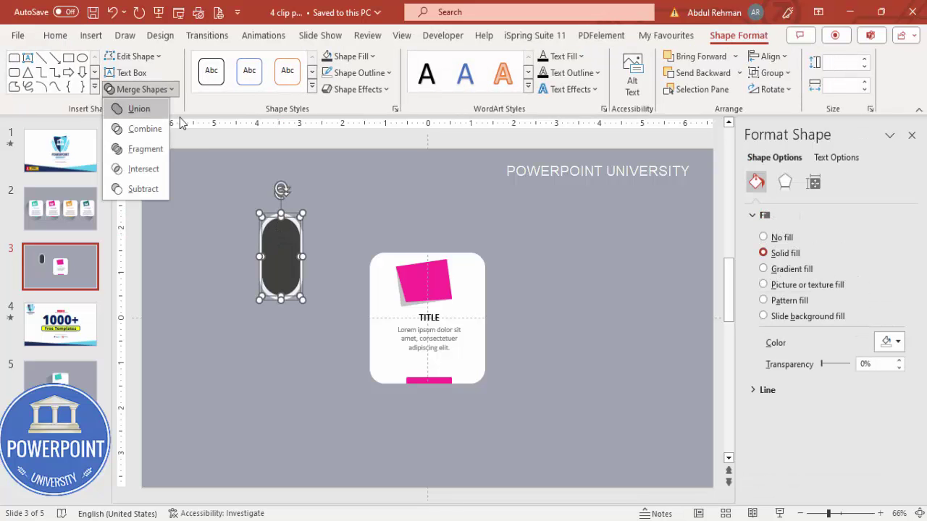
{"action": "left_click", "coordinate": [145, 189]}
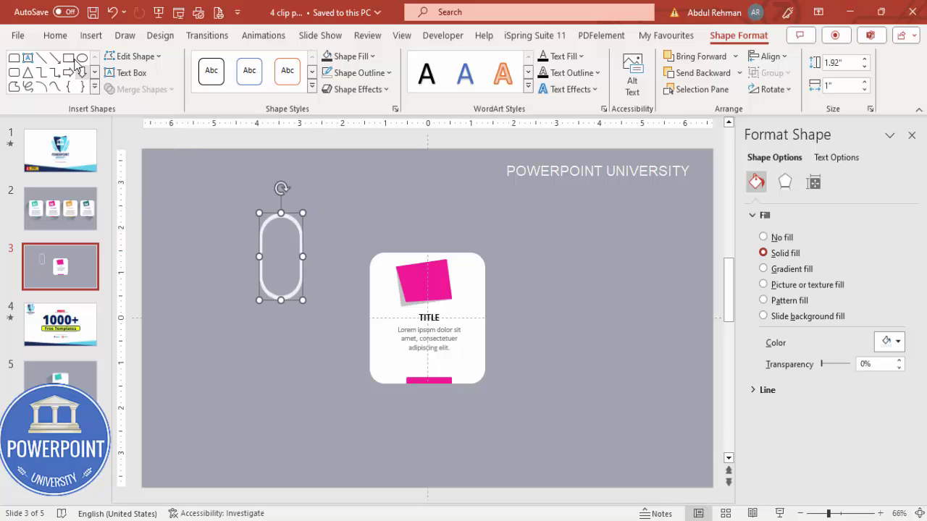
Draw a rectangle over the ring's upper-left side and subtract it, leaving an open paper clip
{"action": "left_click", "coordinate": [91, 35]}
{"action": "left_click", "coordinate": [289, 80]}
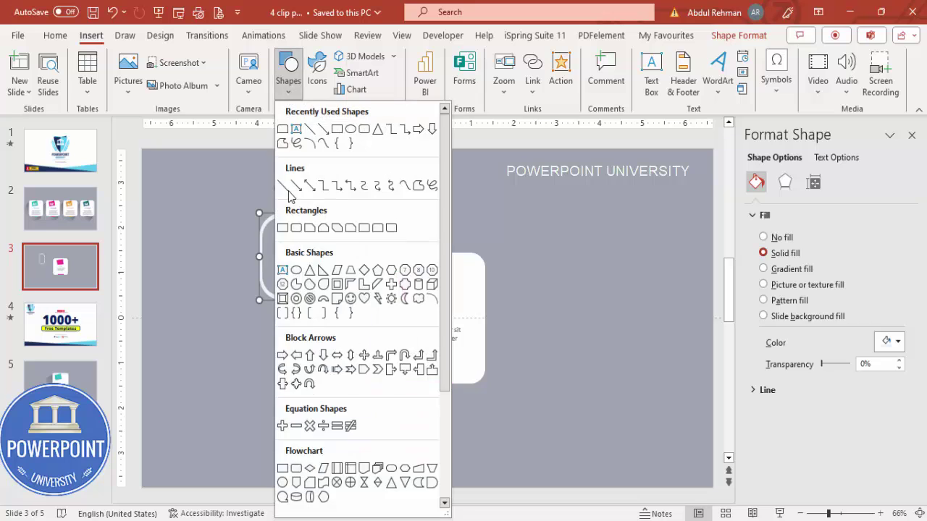
{"action": "left_click", "coordinate": [284, 229]}
{"action": "left_click_drag", "start_coordinate": [248, 231], "coordinate": [277, 252]}
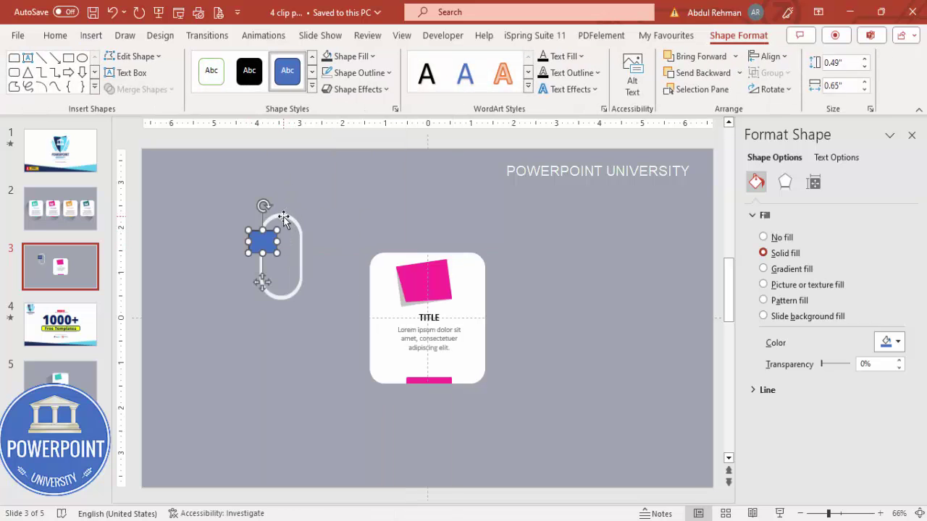
{"action": "left_click", "coordinate": [283, 219], "text": "shift"}
{"action": "left_click", "coordinate": [142, 89]}
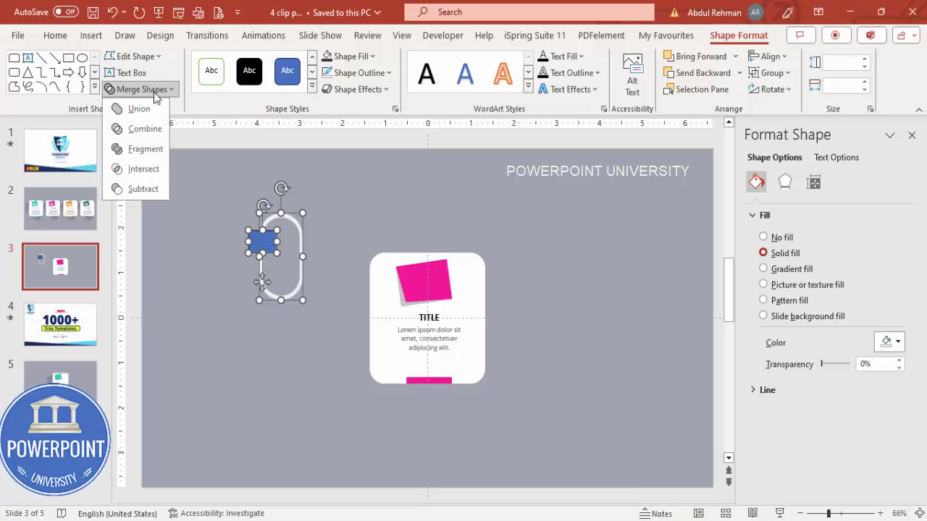
{"action": "left_click", "coordinate": [144, 189]}
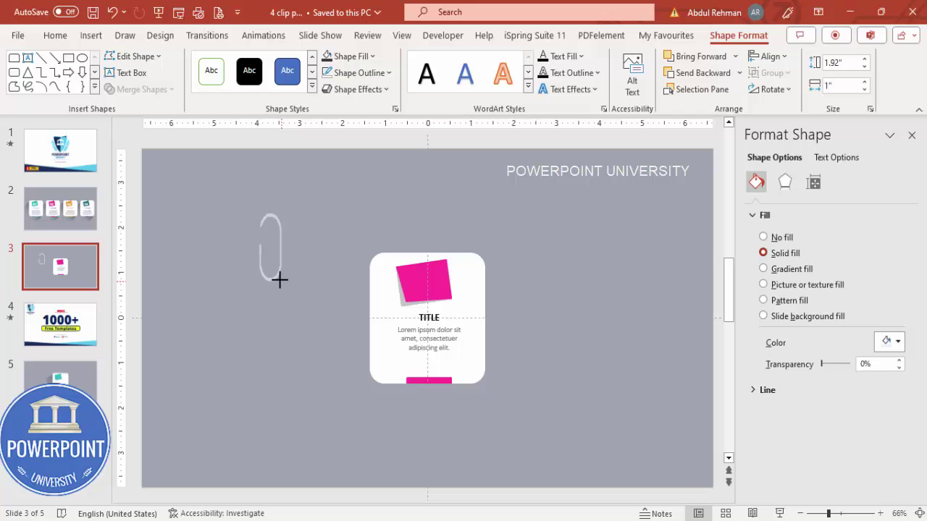
{"action": "left_click", "coordinate": [281, 250]}
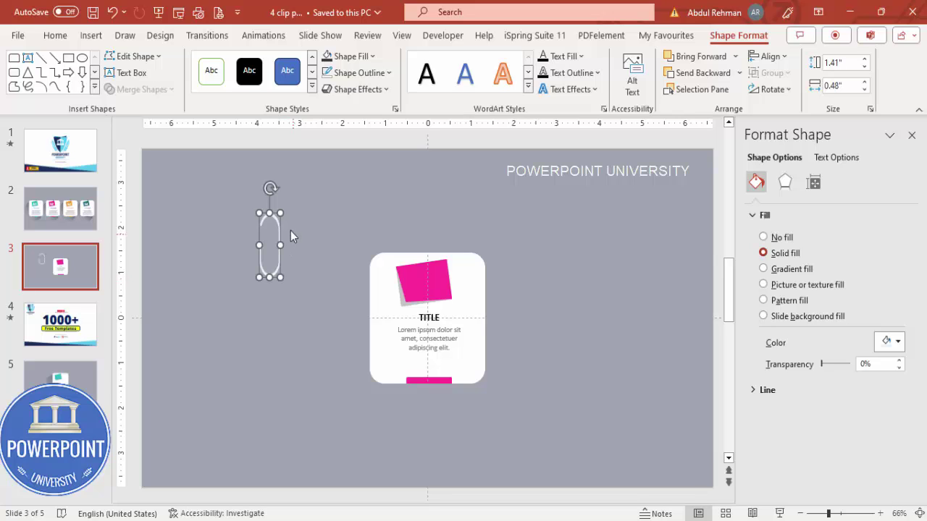
Fill the paper clip black and move it, tilted, onto the pink note
{"action": "left_click", "coordinate": [351, 61]}
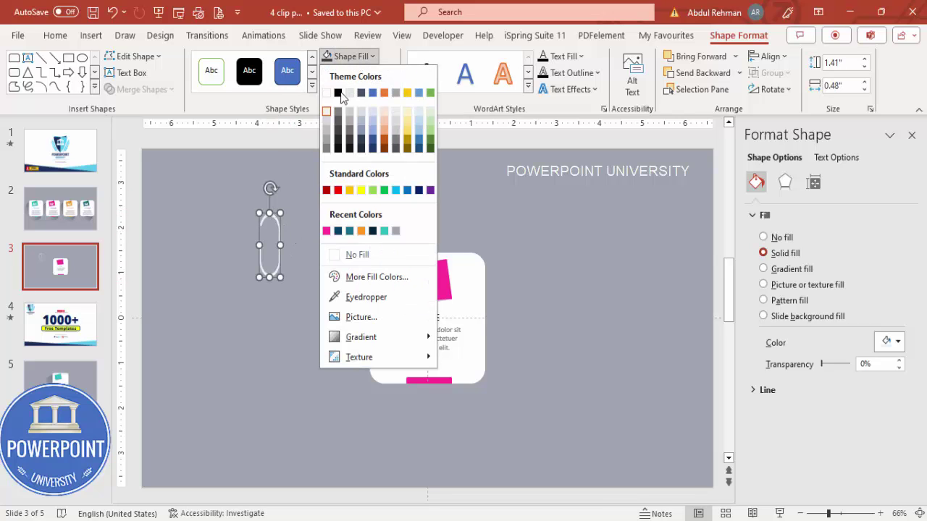
{"action": "left_click", "coordinate": [338, 149]}
{"action": "left_click_drag", "start_coordinate": [274, 215], "coordinate": [450, 192]}
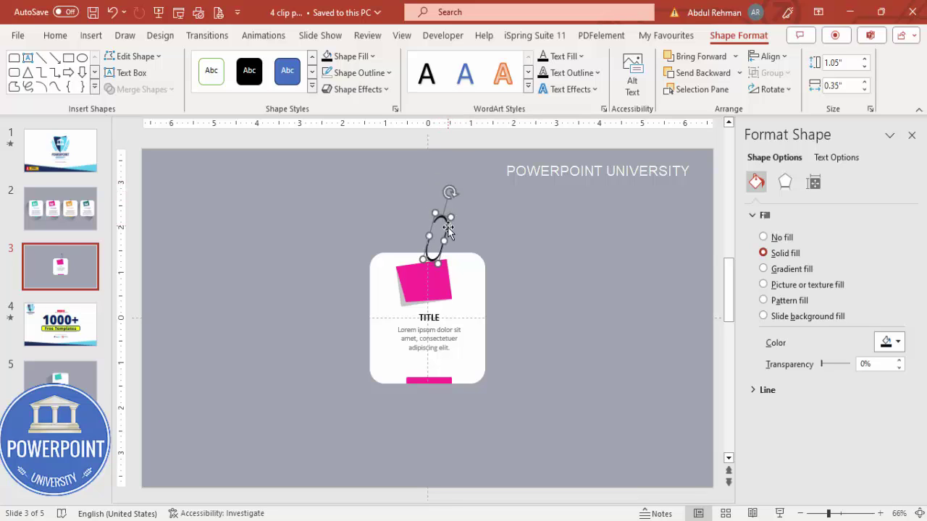
{"action": "left_click_drag", "start_coordinate": [448, 229], "coordinate": [439, 257]}
{"action": "left_click", "coordinate": [534, 236]}
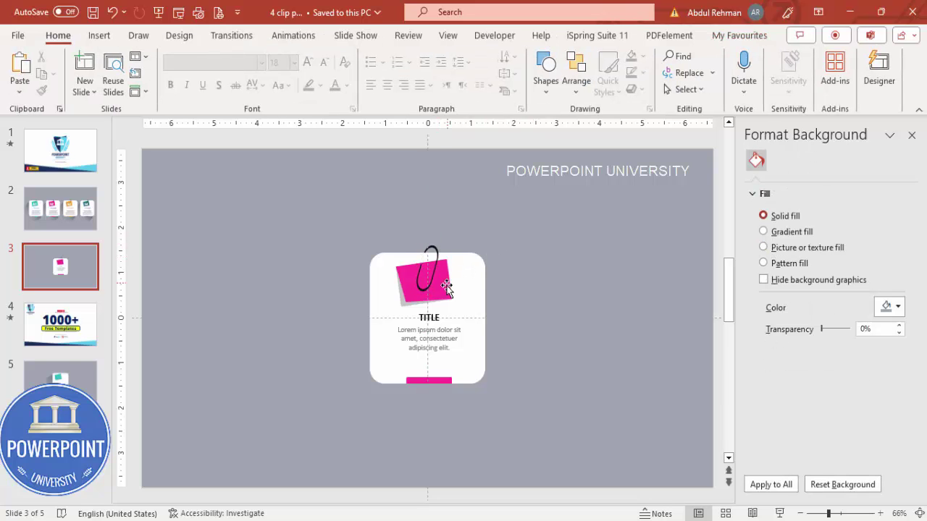